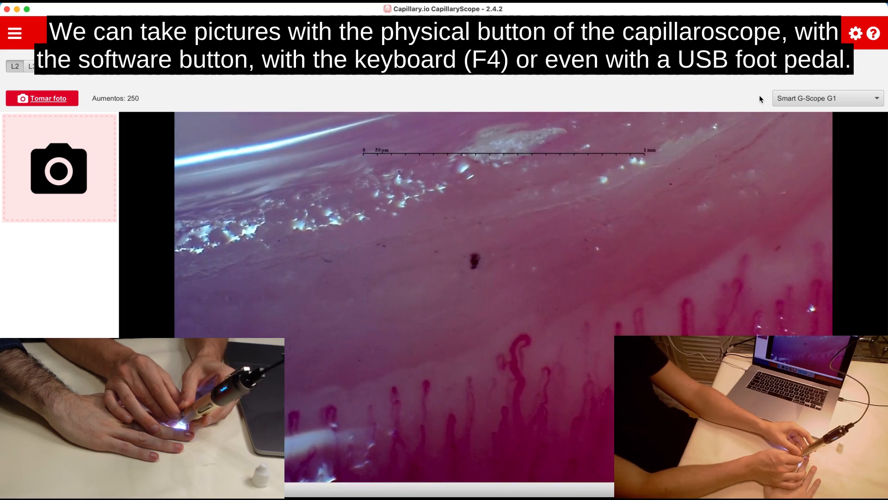
Step: Capture the capillaroscopy photos of sectors A and B for finger L2
{"action": "key", "text": "F4"}
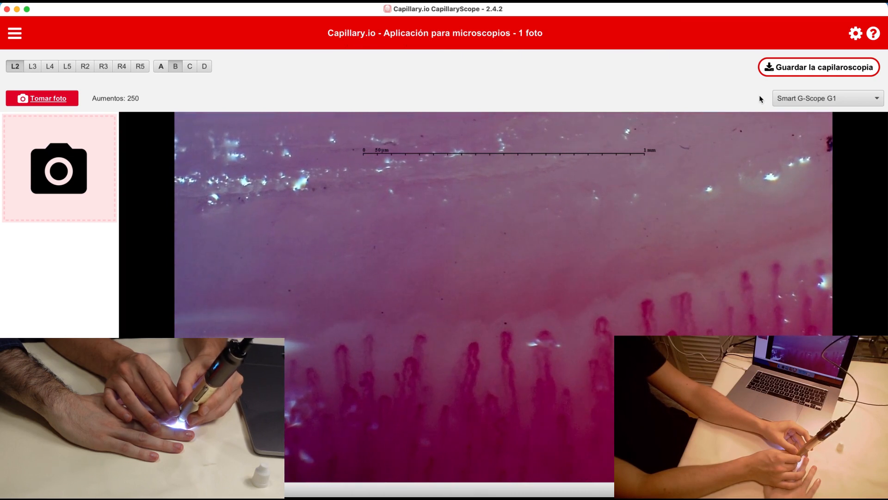
{"action": "key", "text": "space"}
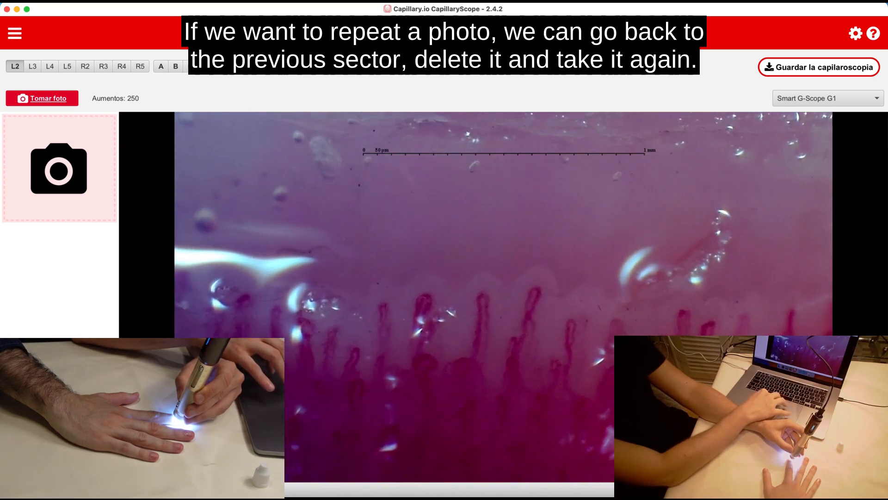
Step: Return to sector C of finger L2 and delete its photo
{"action": "left_click", "coordinate": [191, 67]}
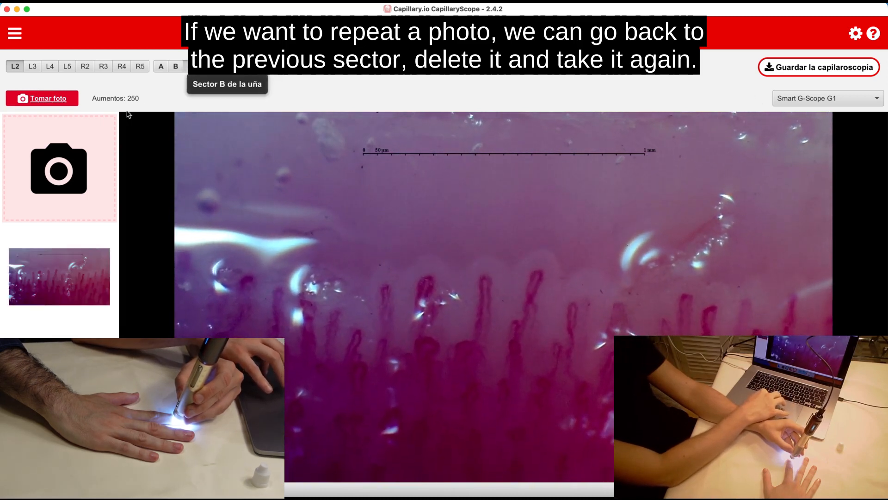
{"action": "left_click", "coordinate": [67, 268]}
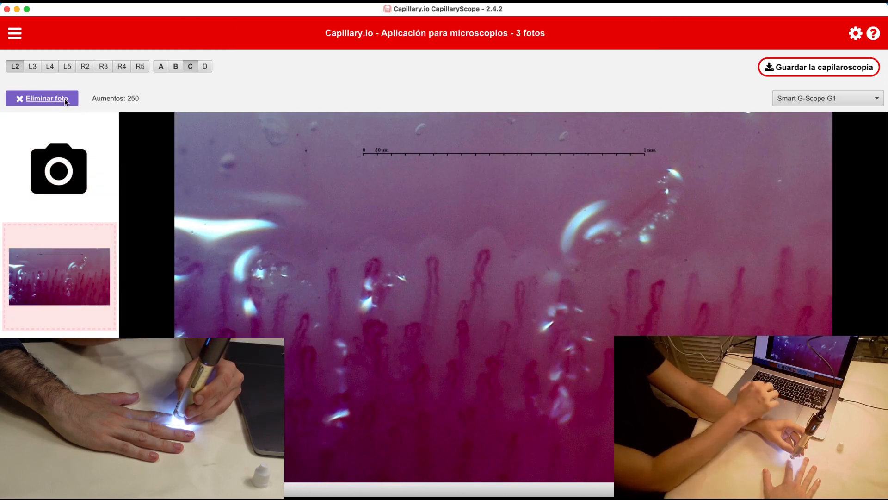
{"action": "left_click", "coordinate": [66, 100]}
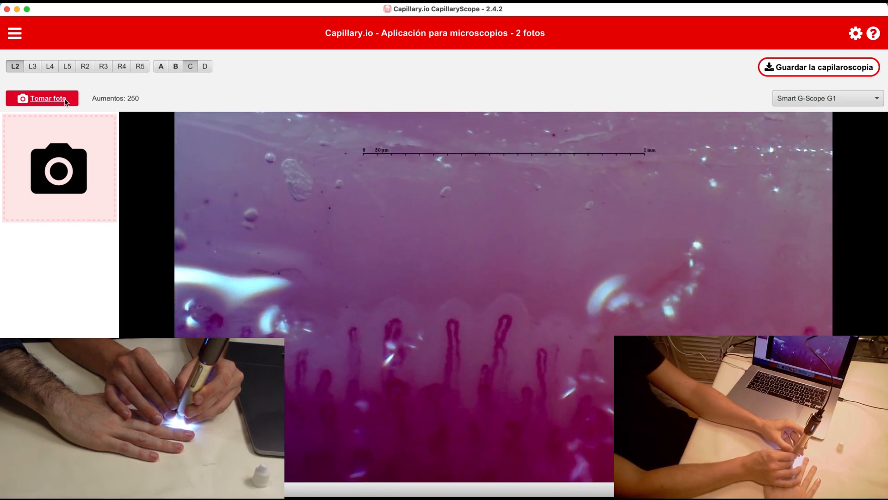
Step: Take the sector C and D photos of finger L2 and the photos of sectors A to D of finger L3
{"action": "left_click", "coordinate": [66, 101]}
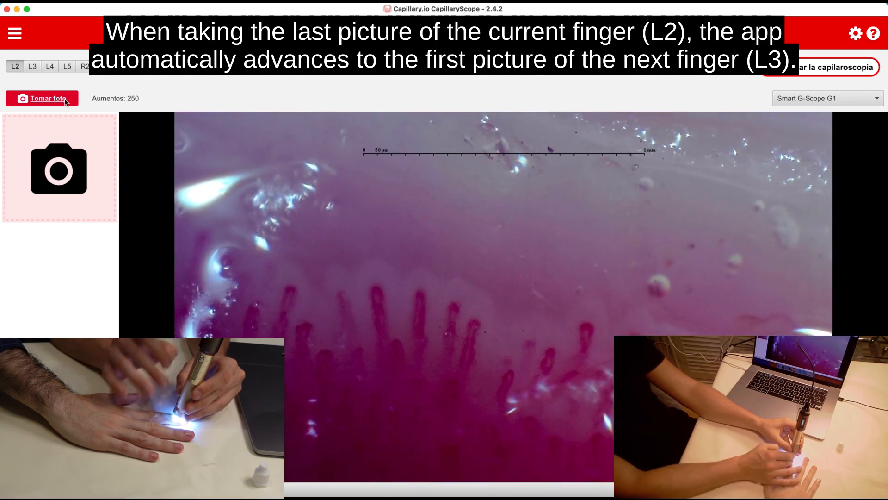
{"action": "left_click", "coordinate": [65, 100]}
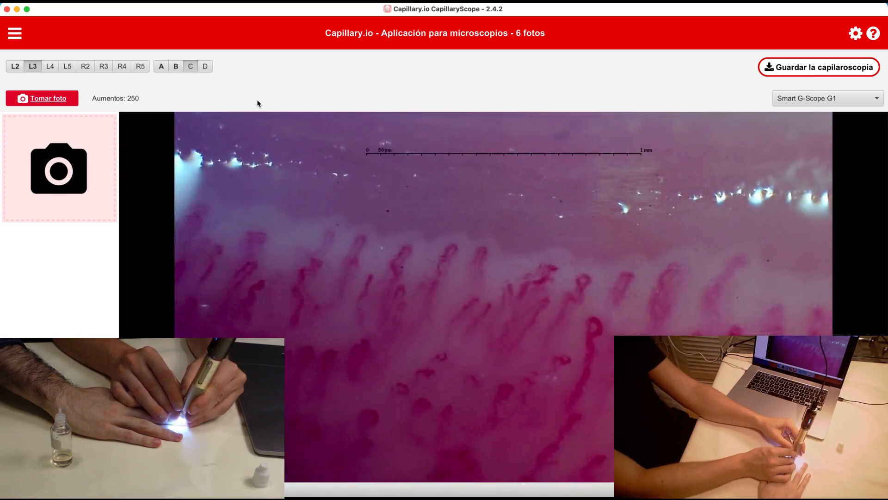
{"action": "key", "text": "space"}
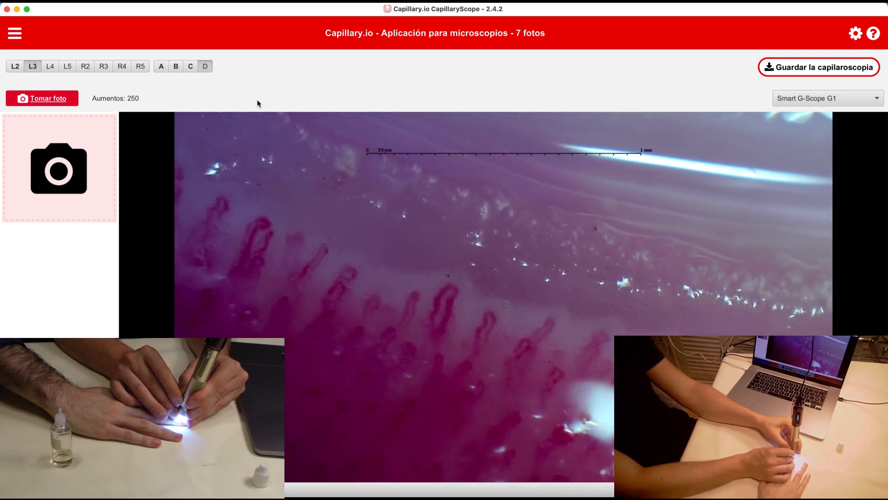
{"action": "key", "text": "space"}
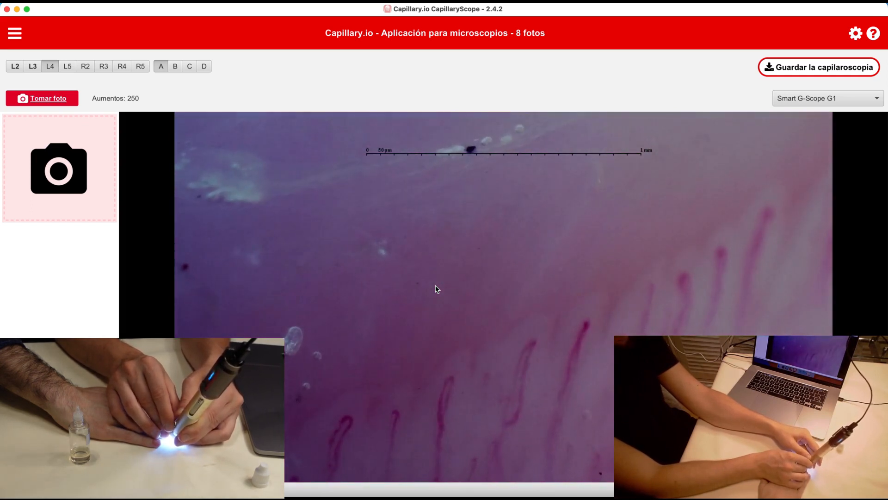
Step: Capture the photos of sectors A to D for fingers L4 and L5
{"action": "key", "text": "space"}
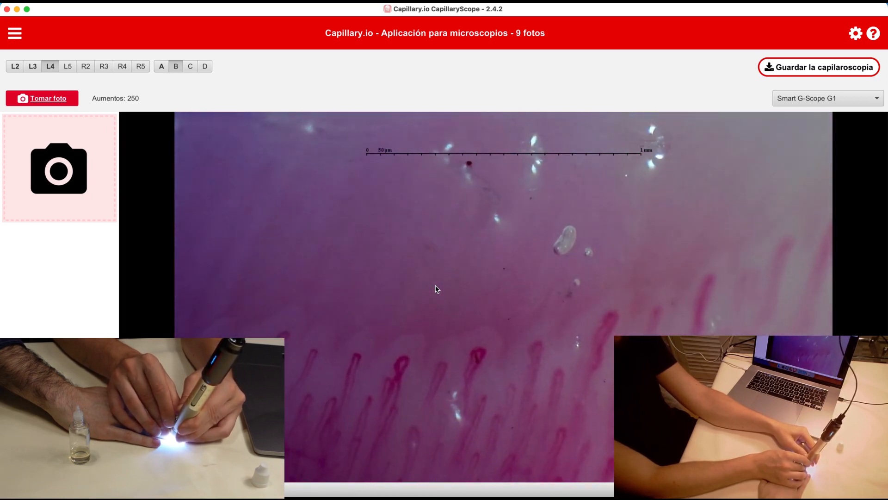
{"action": "key", "text": "space"}
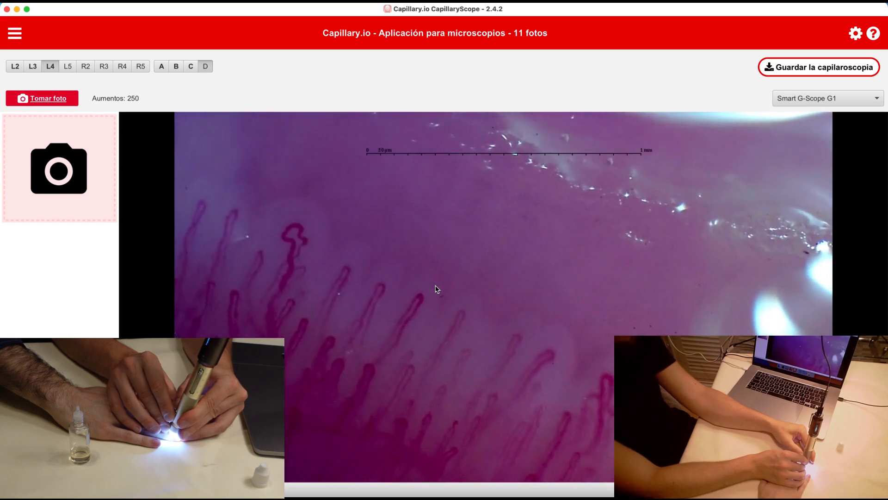
{"action": "key", "text": "space"}
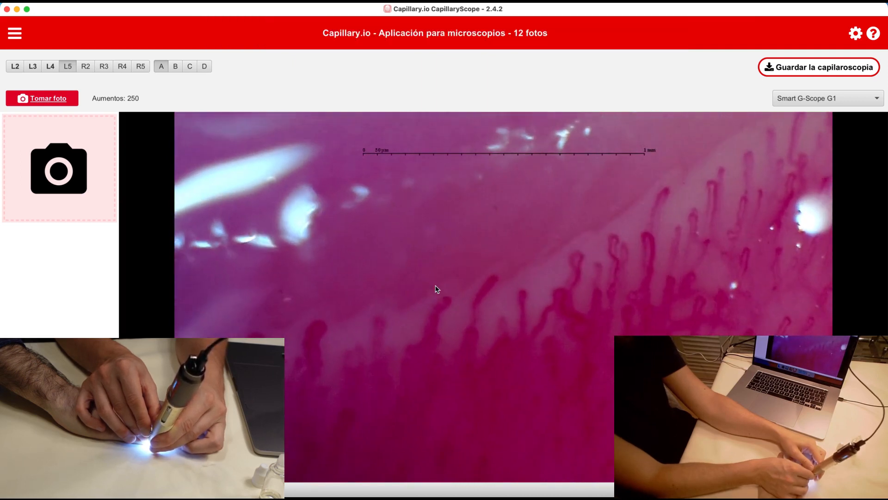
{"action": "key", "text": "space"}
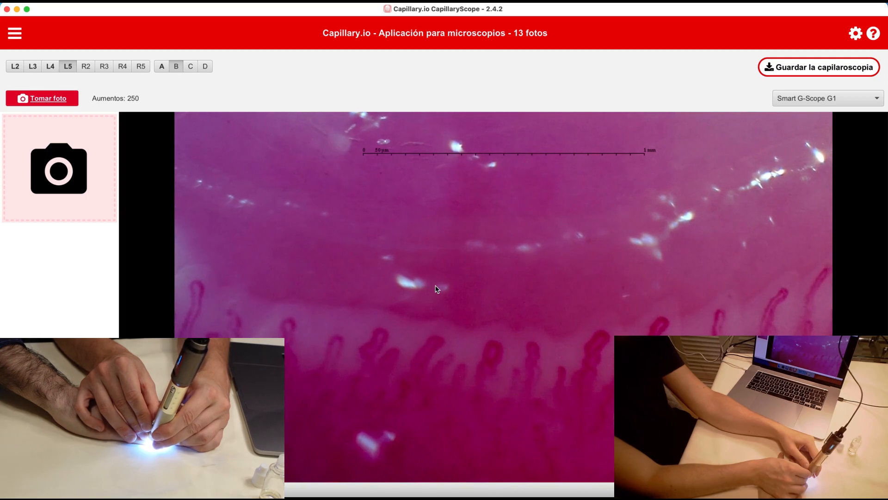
{"action": "key", "text": "space"}
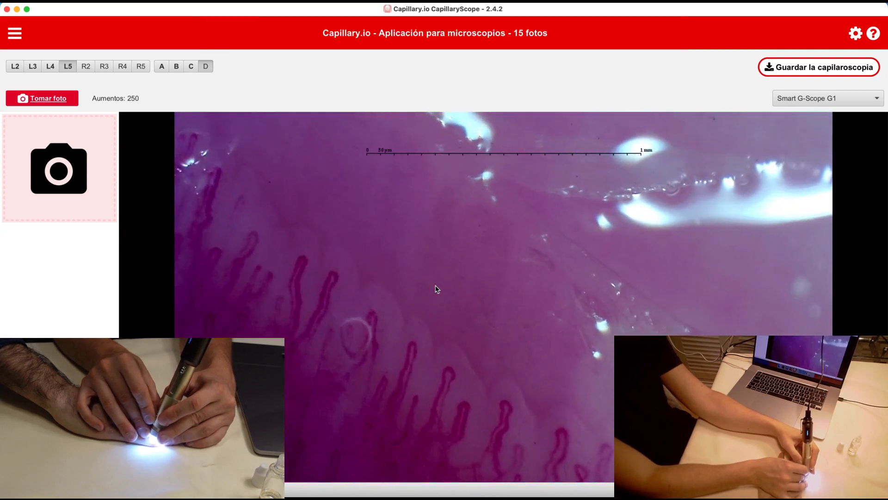
{"action": "key", "text": "space"}
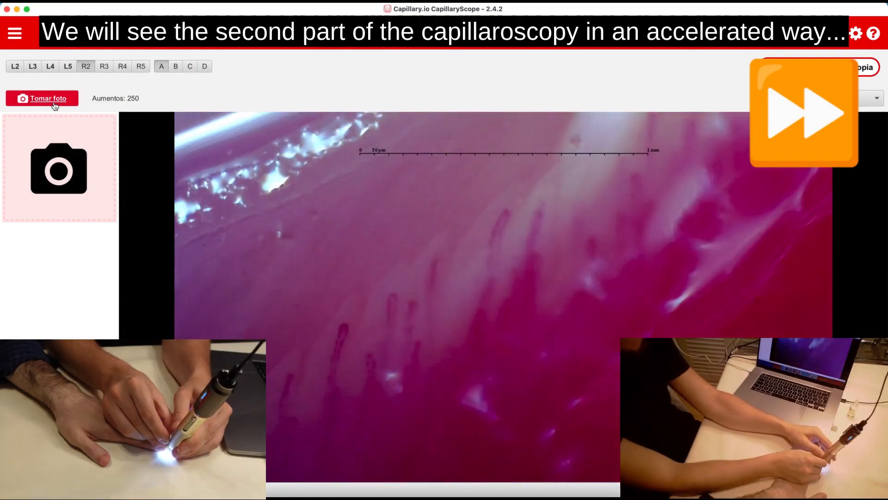
Step: Capture the photos of sectors A to D for the right-hand fingers R2 and R3
{"action": "left_click", "coordinate": [54, 106]}
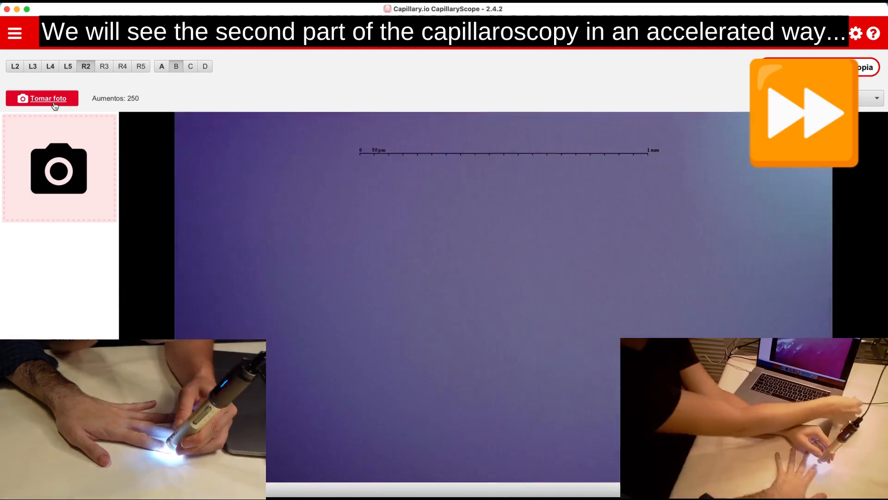
{"action": "left_click", "coordinate": [55, 106]}
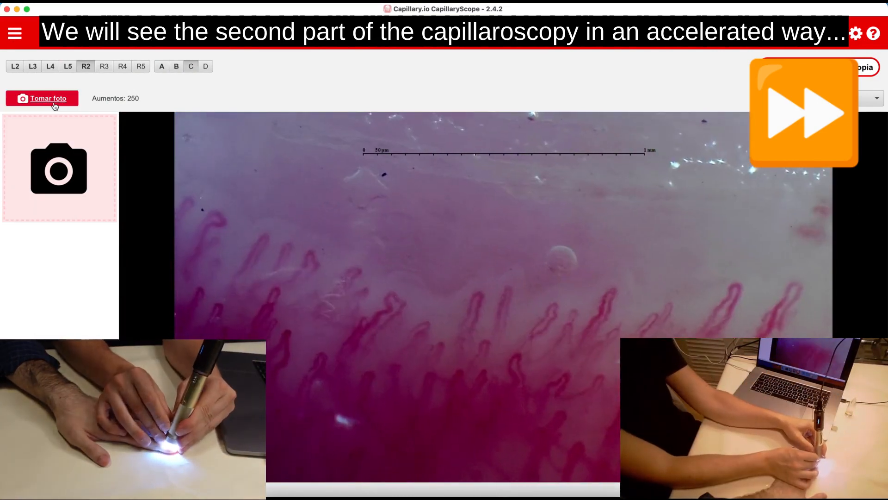
{"action": "left_click", "coordinate": [54, 106]}
{"action": "left_click", "coordinate": [55, 106]}
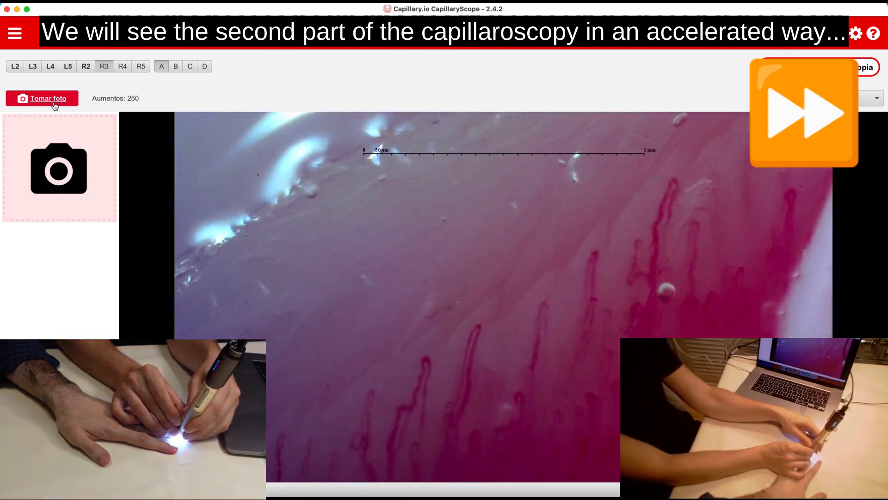
{"action": "left_click", "coordinate": [54, 104]}
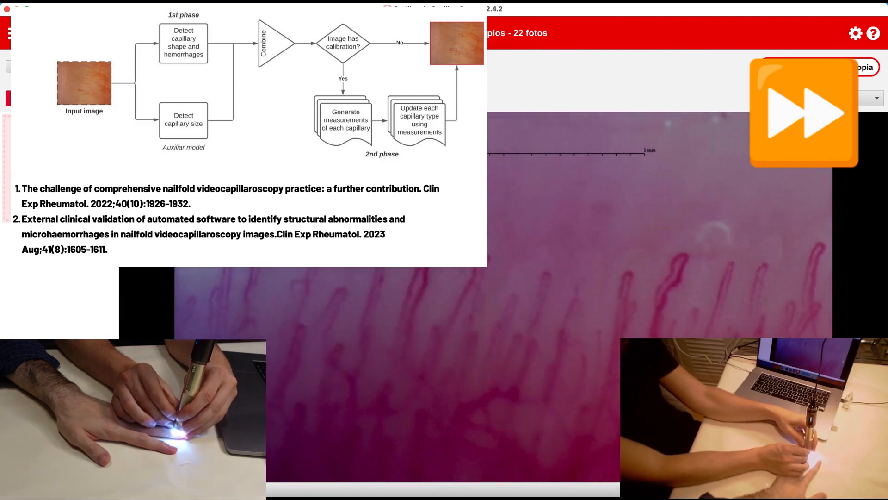
{"action": "left_click", "coordinate": [54, 104]}
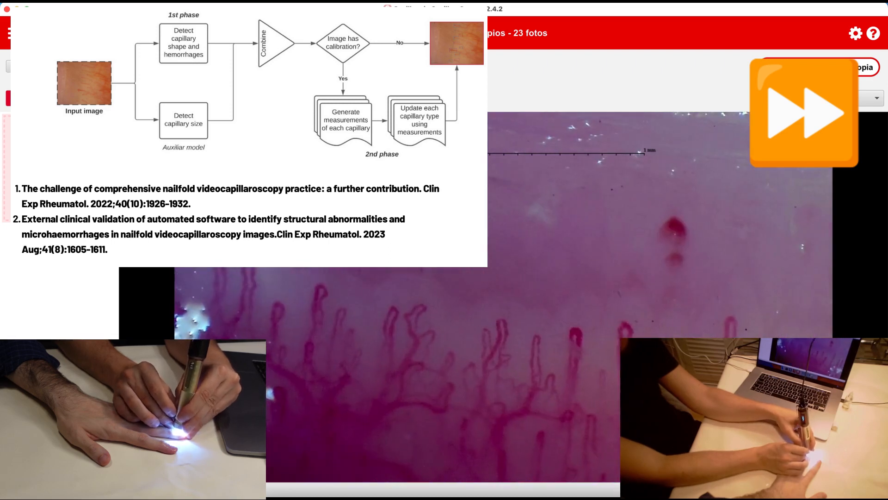
{"action": "left_click", "coordinate": [54, 104]}
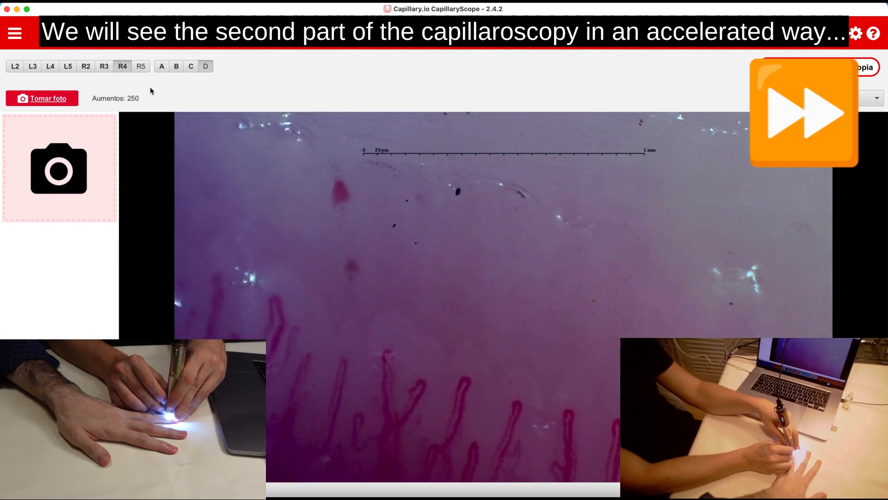
Step: Take the sector D photo of finger R4 and the photos of sectors A to D of finger R5
{"action": "left_click", "coordinate": [122, 66]}
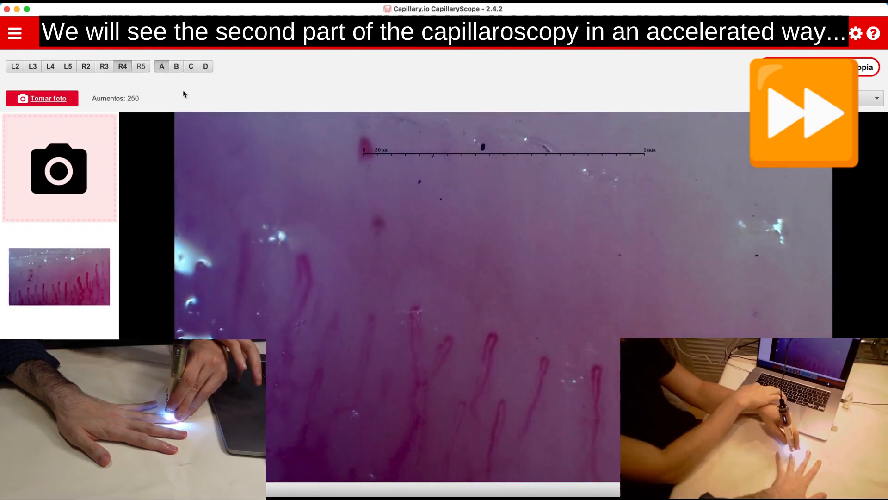
{"action": "left_click", "coordinate": [57, 103]}
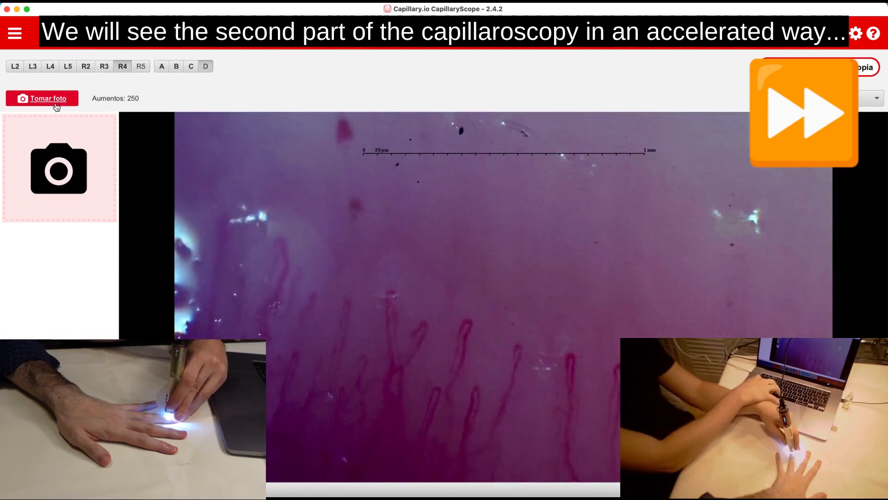
{"action": "left_click", "coordinate": [56, 104]}
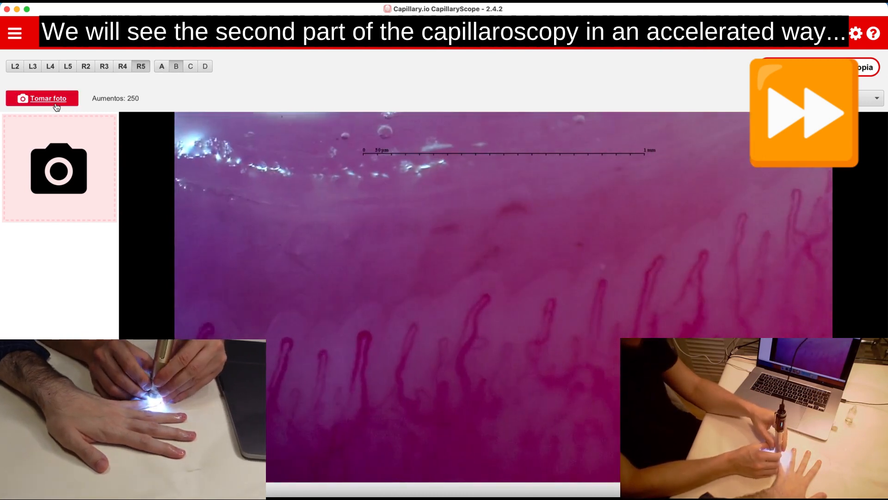
{"action": "left_click", "coordinate": [56, 104]}
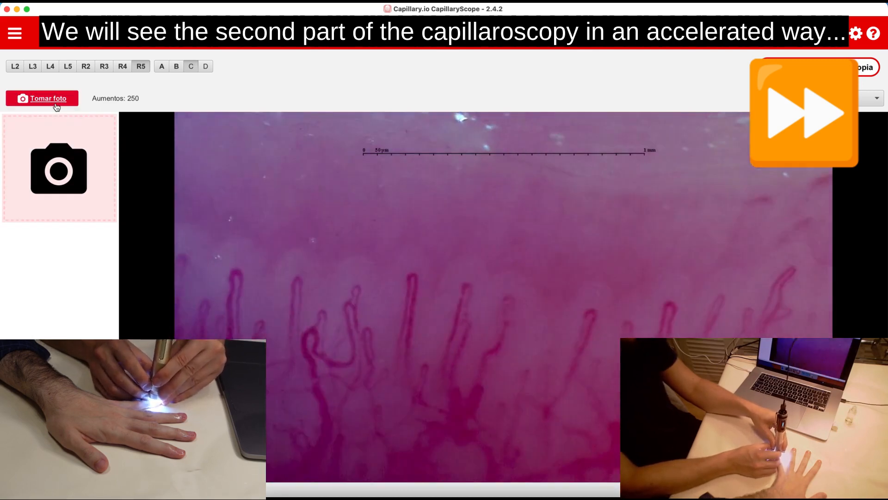
{"action": "left_click", "coordinate": [56, 103]}
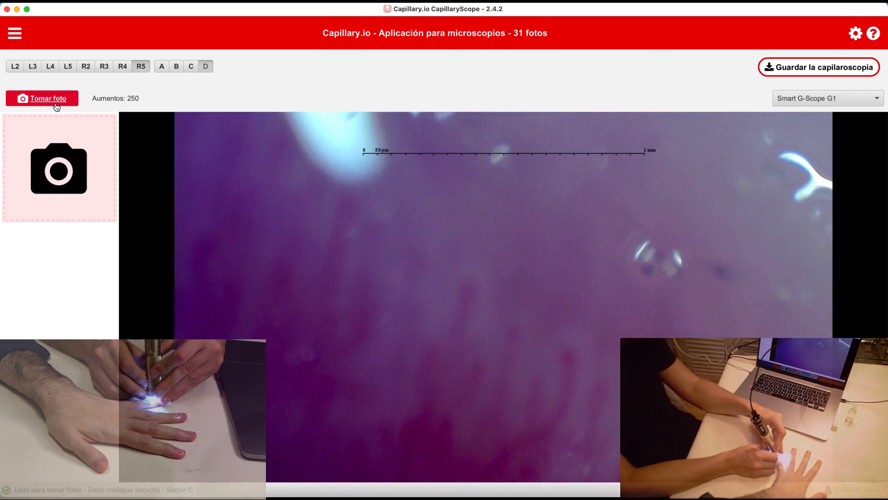
{"action": "left_click", "coordinate": [56, 103]}
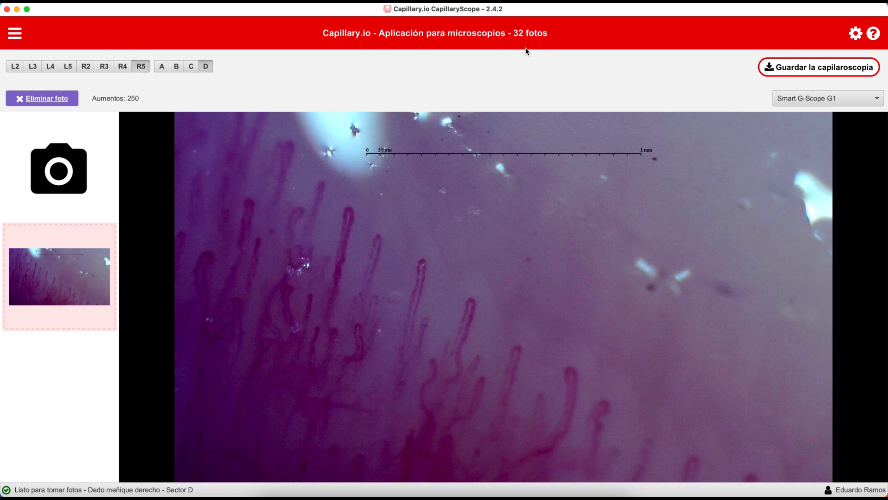
Step: Save the capillaroscopy photos to a folder on the computer and look through the exported files
{"action": "left_click", "coordinate": [784, 71]}
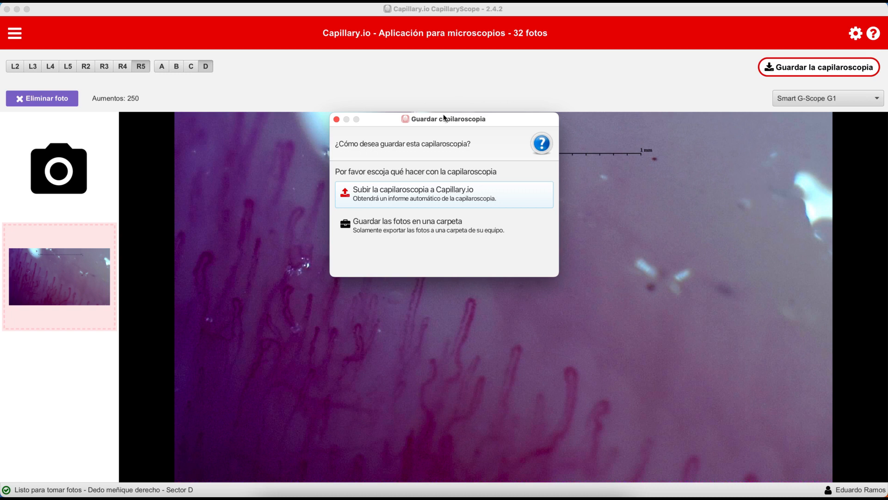
{"action": "left_click", "coordinate": [395, 230]}
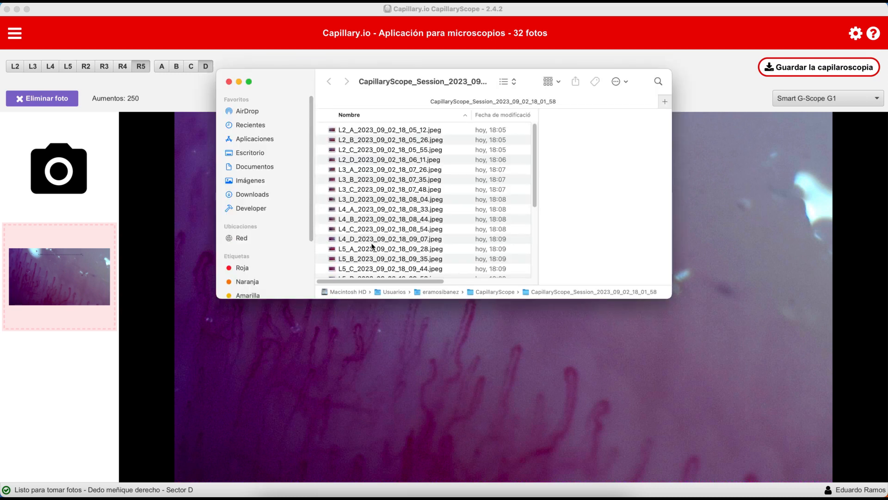
{"action": "scroll", "coordinate": [373, 246], "scroll_direction": "down", "scroll_amount": 3}
{"action": "scroll", "coordinate": [373, 247], "scroll_direction": "down", "scroll_amount": 5}
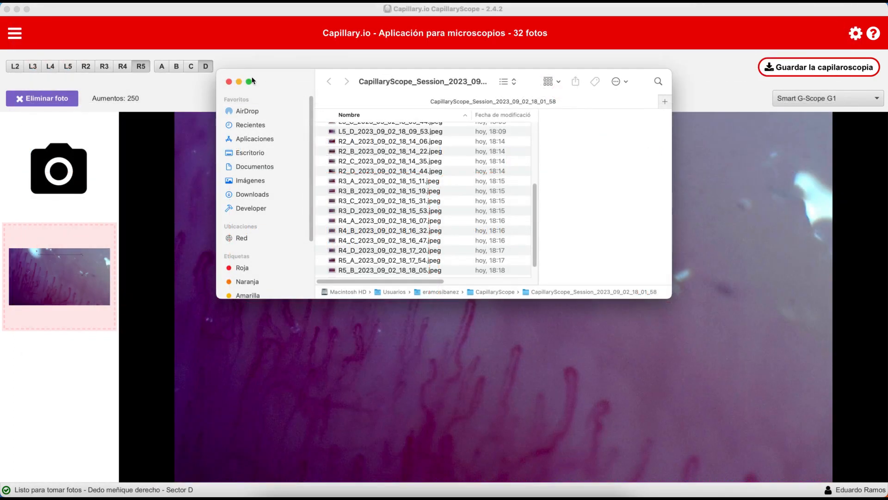
{"action": "left_click", "coordinate": [228, 82]}
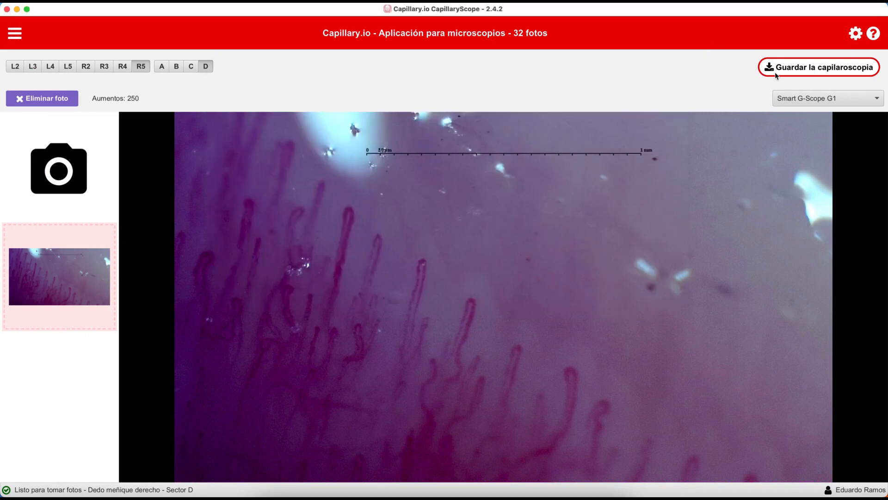
Step: Choose to upload the capillaroscopy to Capillary.io, selecting the prueba folder and an existing patient code
{"action": "left_click", "coordinate": [777, 74]}
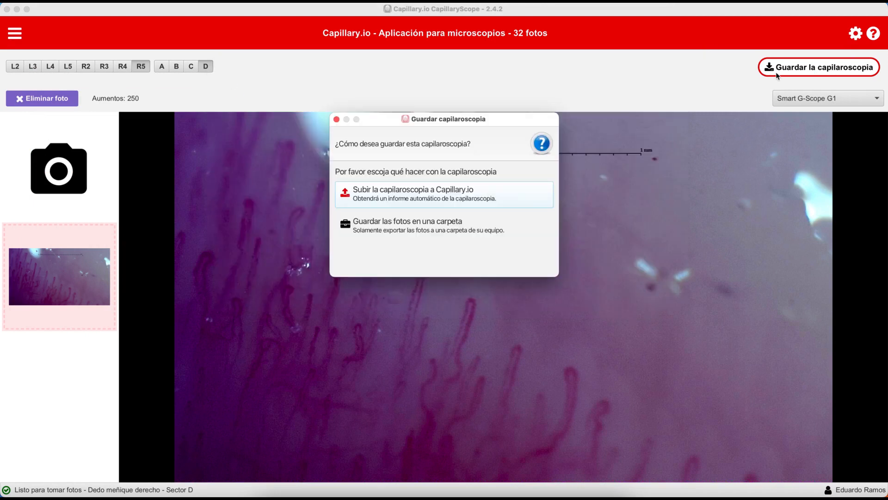
{"action": "left_click", "coordinate": [398, 195]}
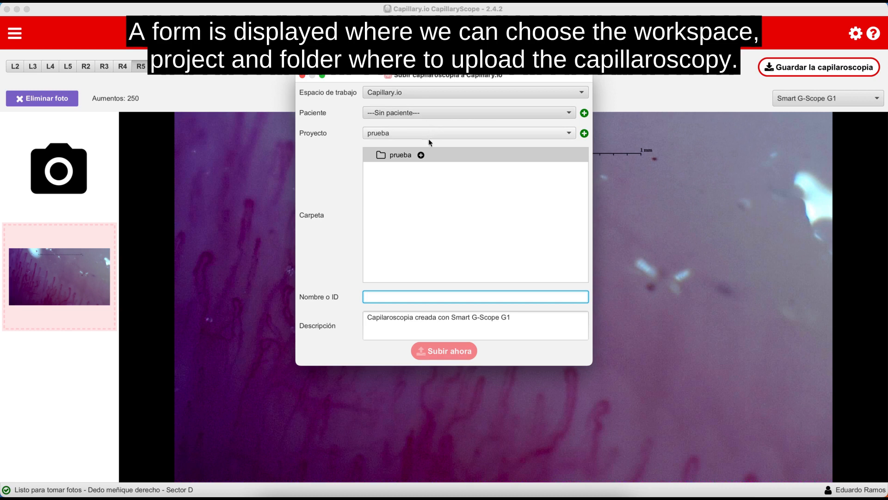
{"action": "left_click", "coordinate": [397, 157]}
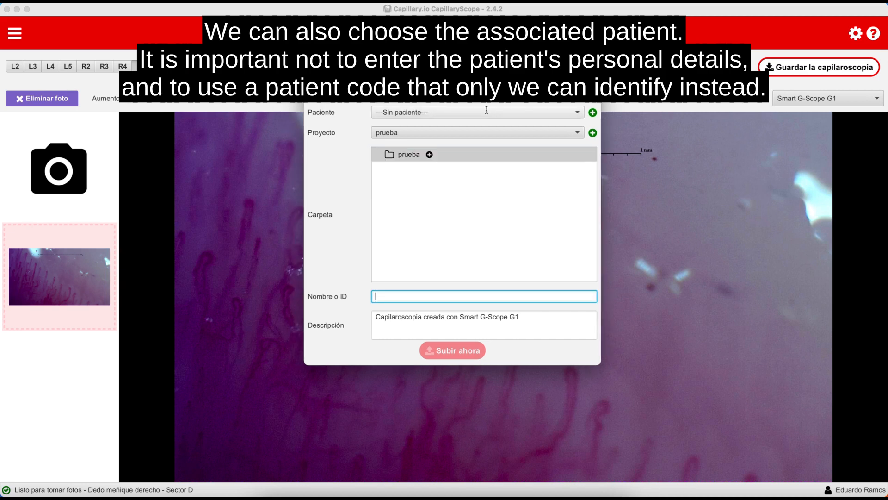
{"action": "left_click", "coordinate": [470, 112]}
{"action": "left_click", "coordinate": [462, 136]}
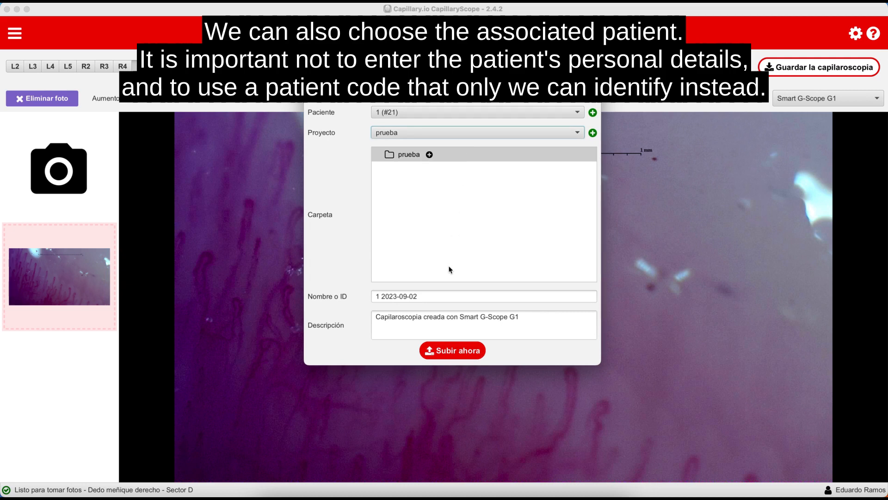
Step: Add a new patient with the ID newtest for the capillaroscopy upload
{"action": "left_click", "coordinate": [593, 114]}
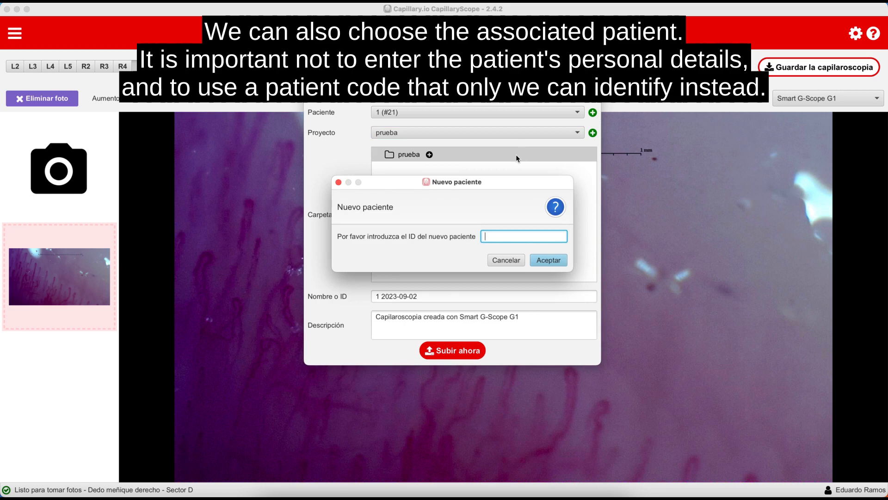
{"action": "type", "text": "newtest"}
{"action": "left_click", "coordinate": [539, 260]}
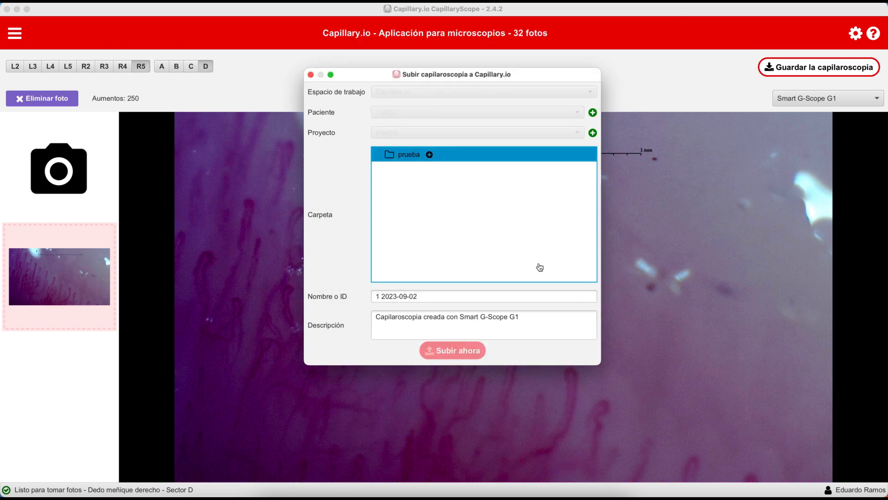
Step: Review the capillaroscopy's name and description, upload it to Capillary.io and dismiss the closing message
{"action": "left_click", "coordinate": [466, 298]}
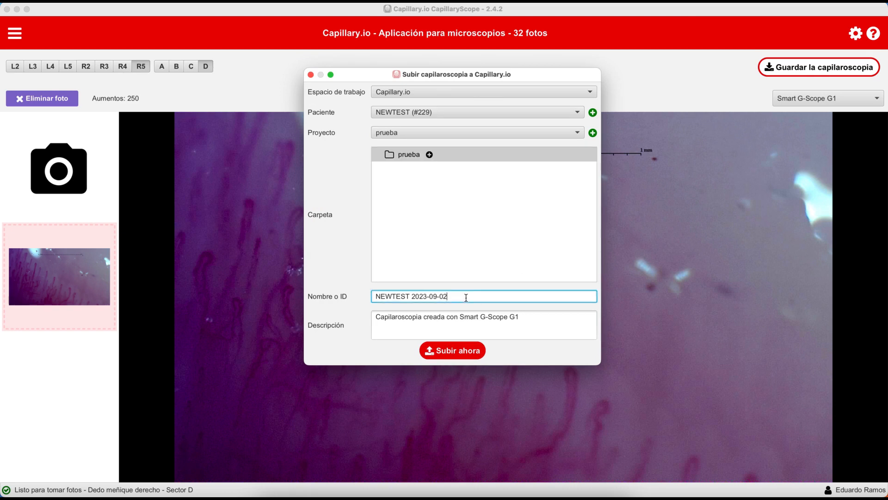
{"action": "left_click_drag", "start_coordinate": [458, 297], "coordinate": [351, 289]}
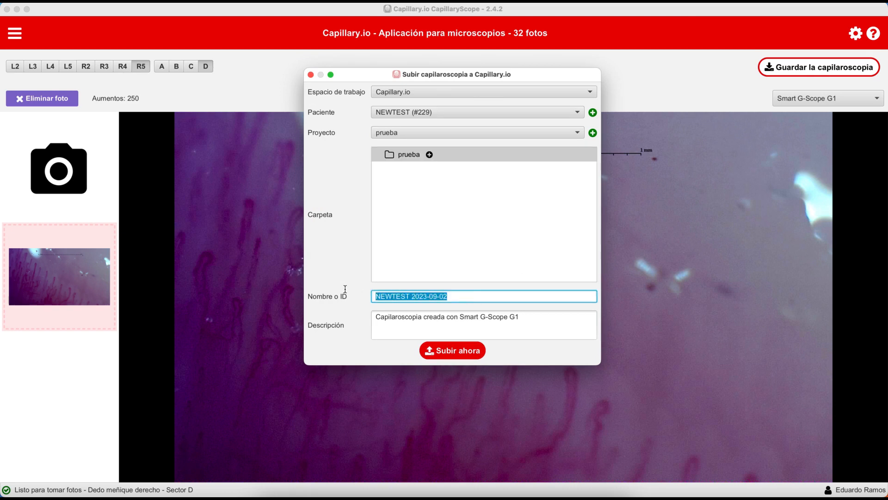
{"action": "left_click", "coordinate": [532, 319]}
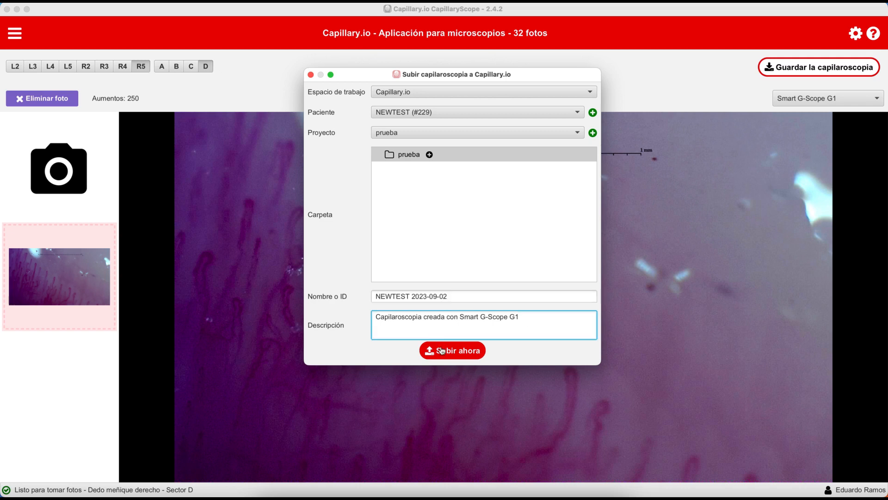
{"action": "left_click", "coordinate": [442, 350]}
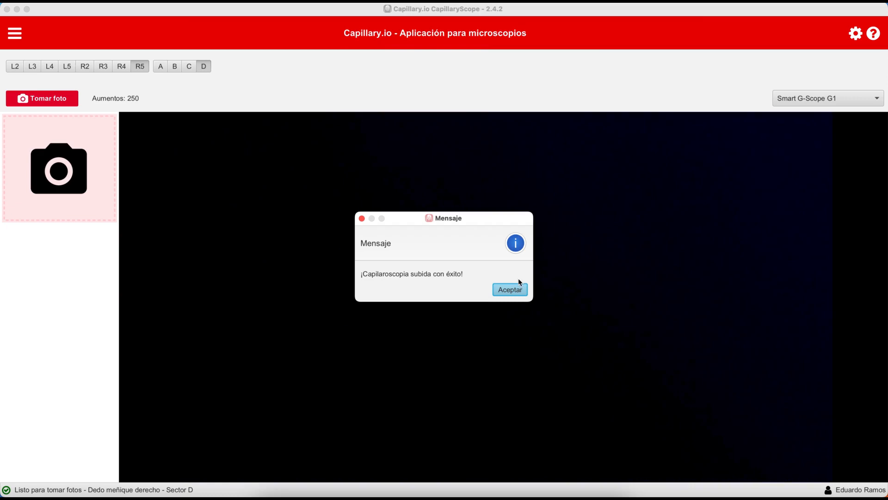
{"action": "left_click", "coordinate": [511, 289]}
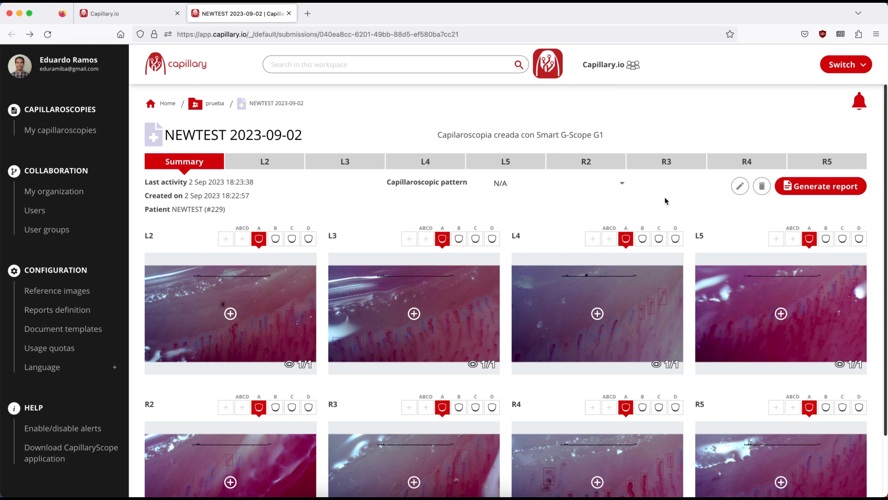
Step: In the Capillary.io web application, look through the capillaroscopic pattern options for the NEWTEST 2023-09-02 capillaroscopy
{"action": "left_click", "coordinate": [624, 185]}
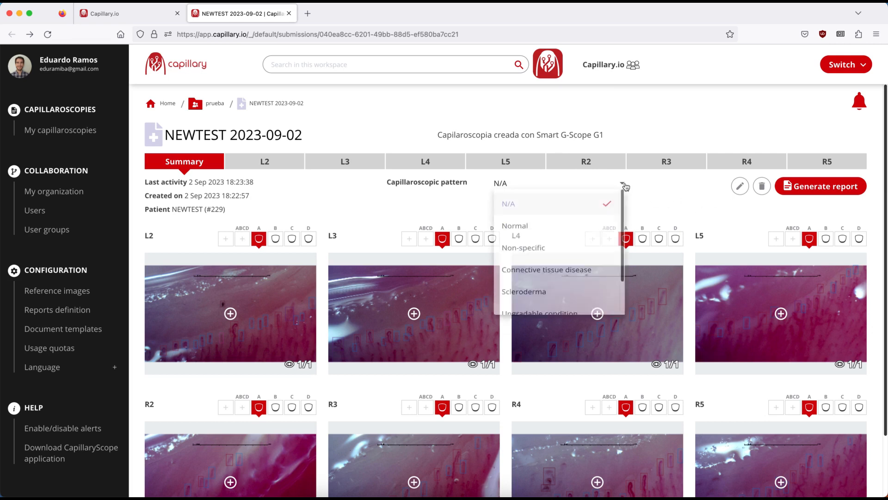
{"action": "scroll", "coordinate": [601, 211], "scroll_direction": "down", "scroll_amount": 1}
{"action": "scroll", "coordinate": [606, 213], "scroll_direction": "up", "scroll_amount": 2}
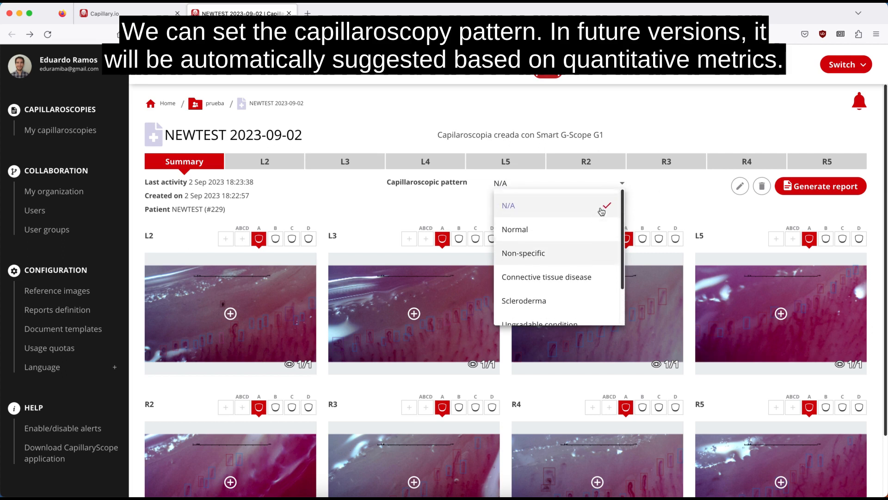
{"action": "left_click", "coordinate": [647, 211]}
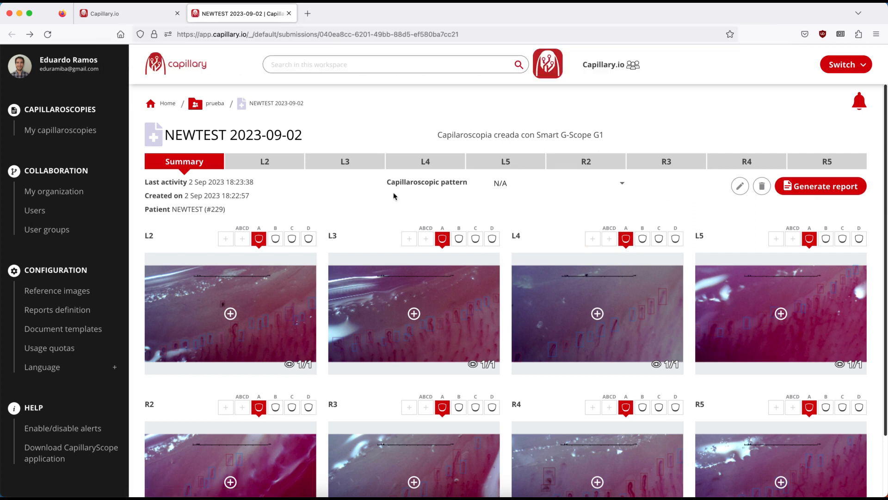
Step: View the images of sectors B, C and D of finger L2 in the capillaroscopy summary, returning to sector C
{"action": "scroll", "coordinate": [314, 199], "scroll_direction": "down", "scroll_amount": 2}
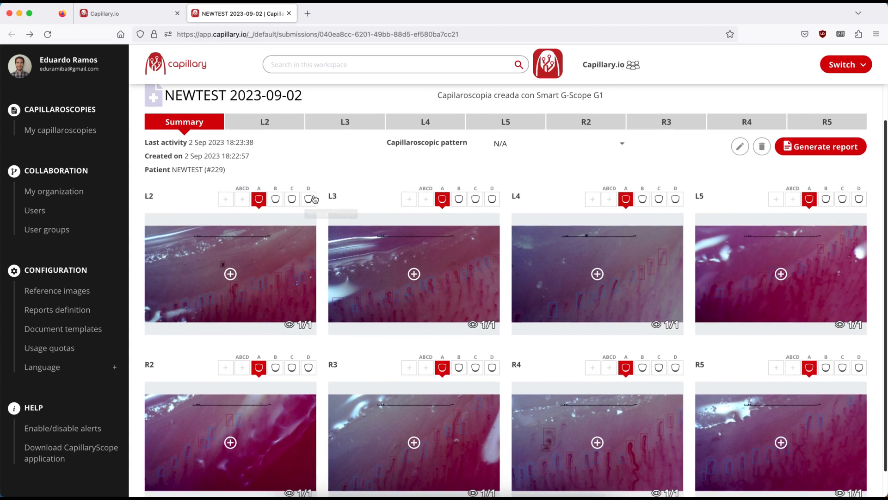
{"action": "scroll", "coordinate": [314, 198], "scroll_direction": "down", "scroll_amount": 1}
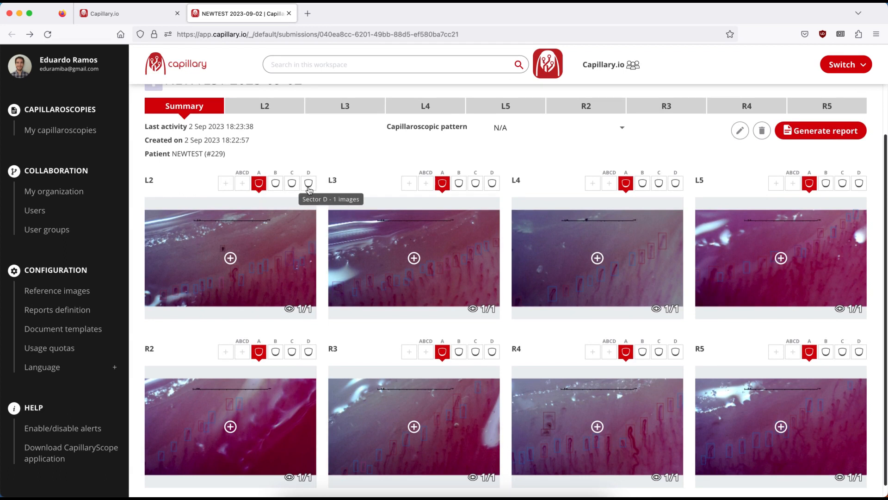
{"action": "left_click", "coordinate": [276, 184]}
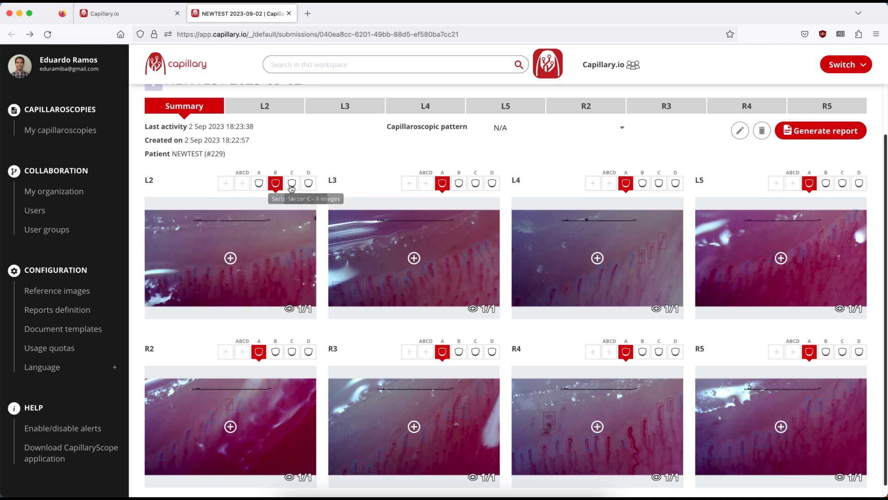
{"action": "left_click", "coordinate": [292, 184]}
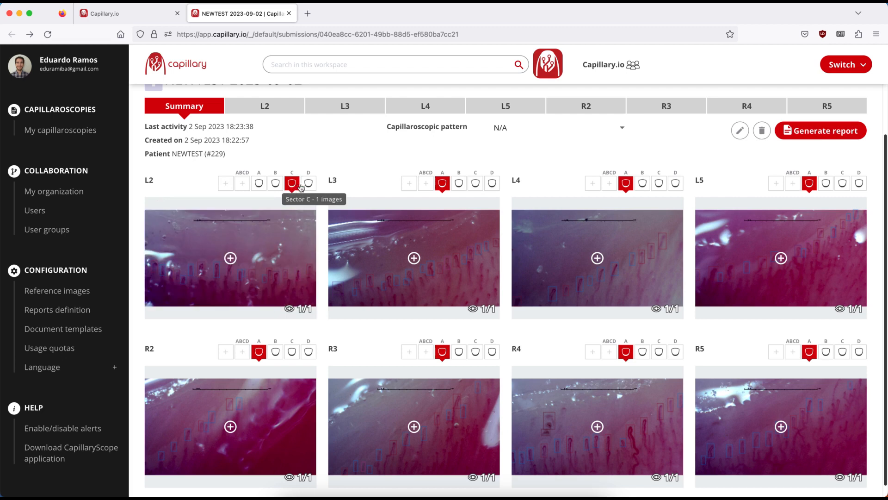
{"action": "left_click", "coordinate": [309, 185]}
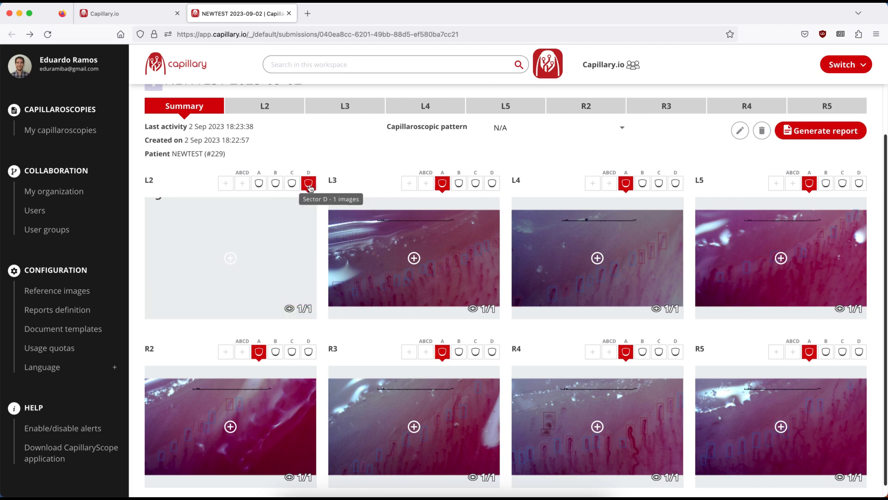
{"action": "left_click", "coordinate": [297, 186]}
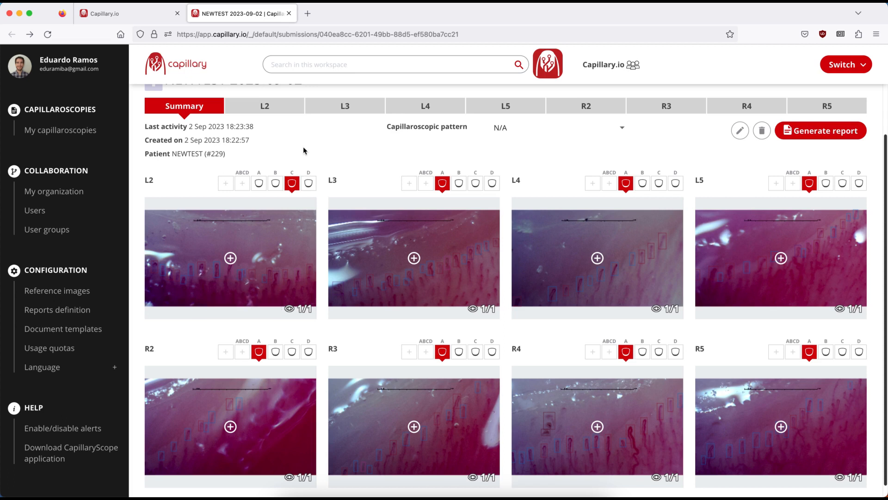
Step: Open the sector A image of finger L2 in detail and examine the classification and width measurements of its capillaries
{"action": "left_click", "coordinate": [262, 107]}
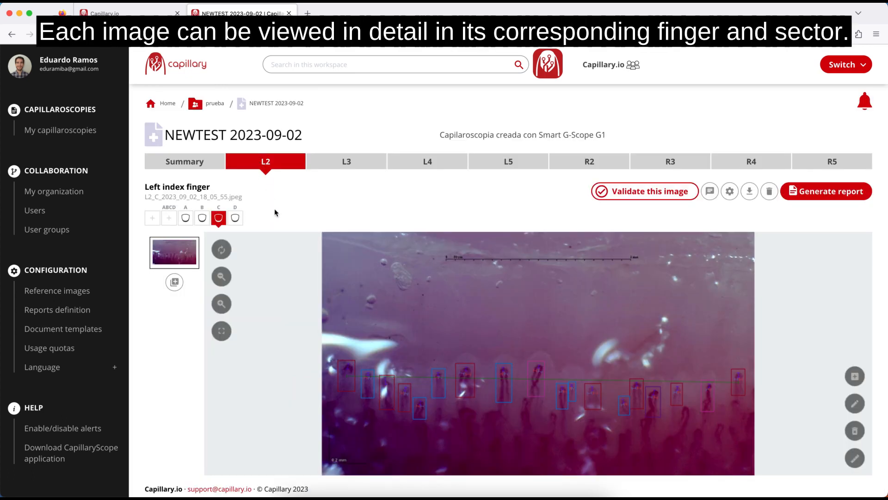
{"action": "left_click", "coordinate": [184, 218]}
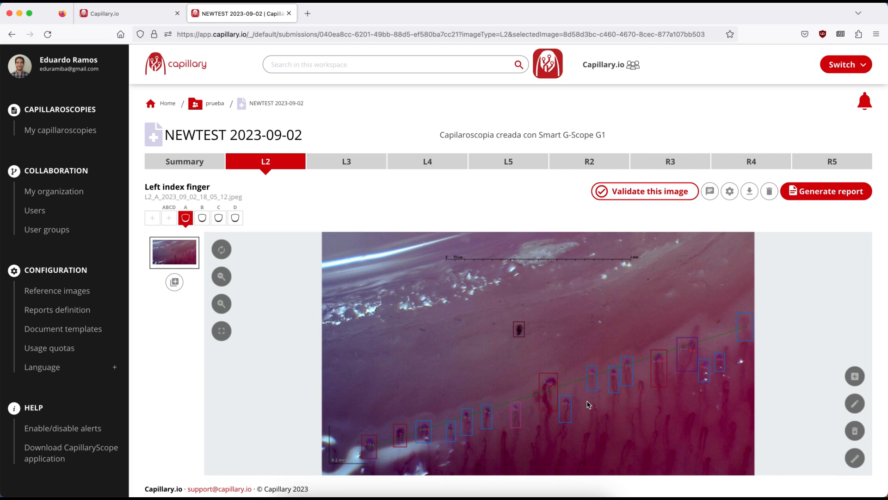
{"action": "scroll", "coordinate": [588, 404], "scroll_direction": "up", "scroll_amount": 2}
{"action": "scroll", "coordinate": [518, 379], "scroll_direction": "up", "scroll_amount": 2}
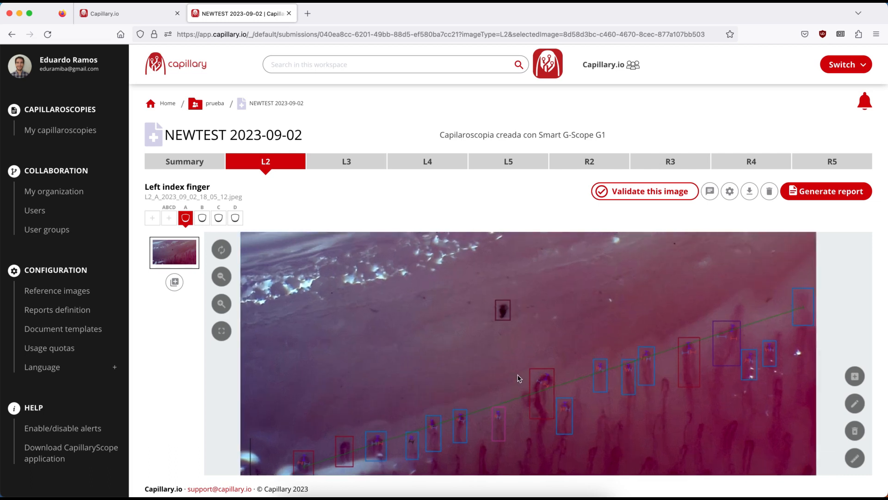
{"action": "scroll", "coordinate": [518, 378], "scroll_direction": "up", "scroll_amount": 1}
{"action": "left_click_drag", "start_coordinate": [515, 373], "coordinate": [417, 312]}
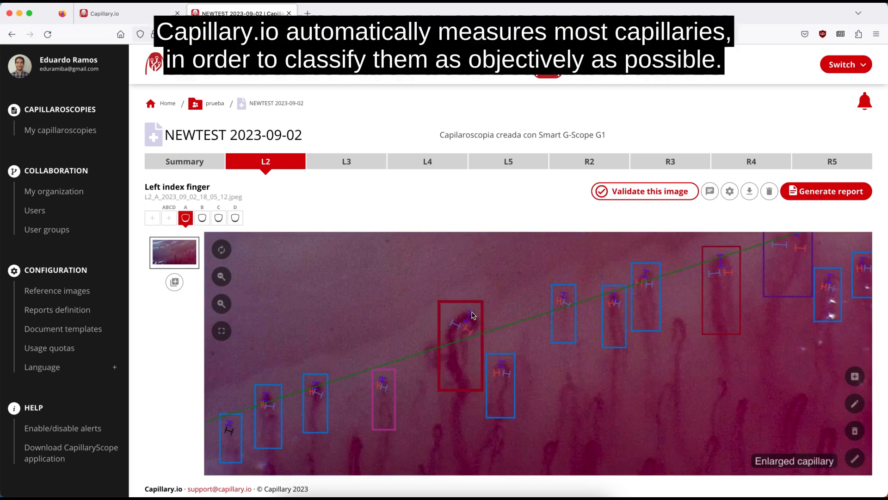
{"action": "mouse_move", "coordinate": [471, 317]}
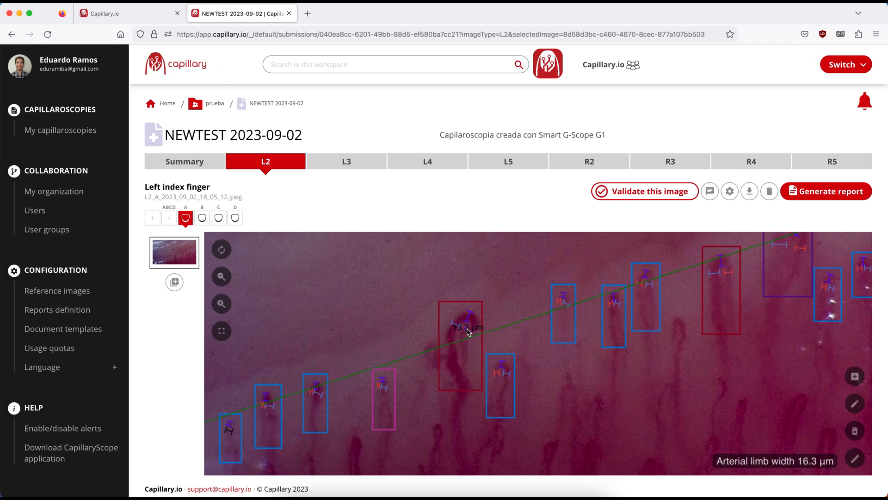
{"action": "scroll", "coordinate": [467, 330], "scroll_direction": "up", "scroll_amount": 2}
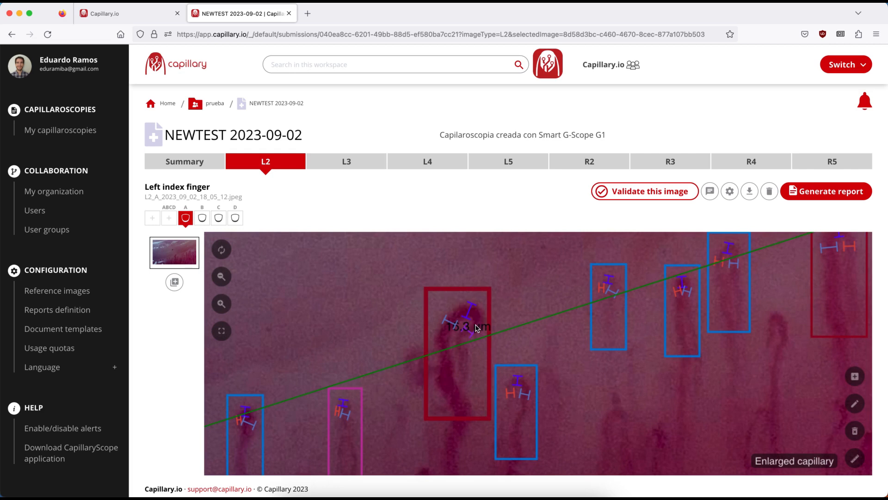
{"action": "scroll", "coordinate": [476, 328], "scroll_direction": "down", "scroll_amount": 5}
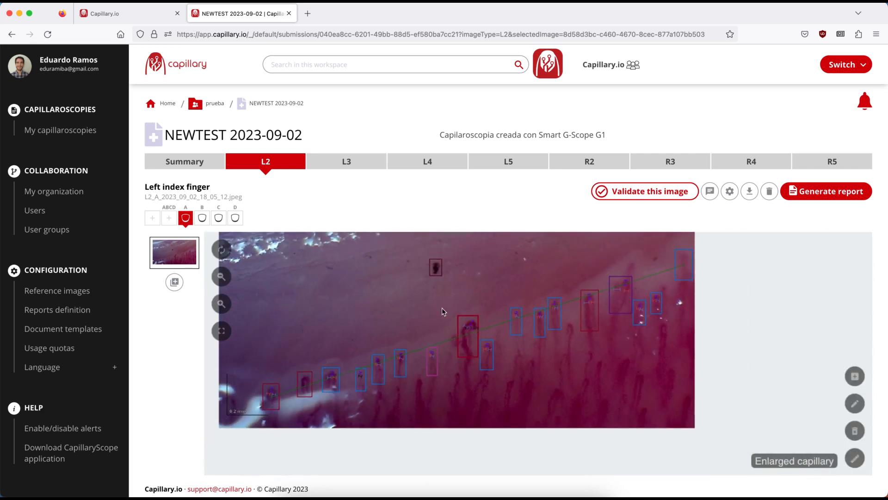
{"action": "mouse_move", "coordinate": [419, 303]}
{"action": "left_mouse_down"}
{"action": "mouse_move", "coordinate": [311, 295]}
{"action": "mouse_move", "coordinate": [335, 304]}
{"action": "mouse_move", "coordinate": [407, 293]}
{"action": "left_mouse_up"}
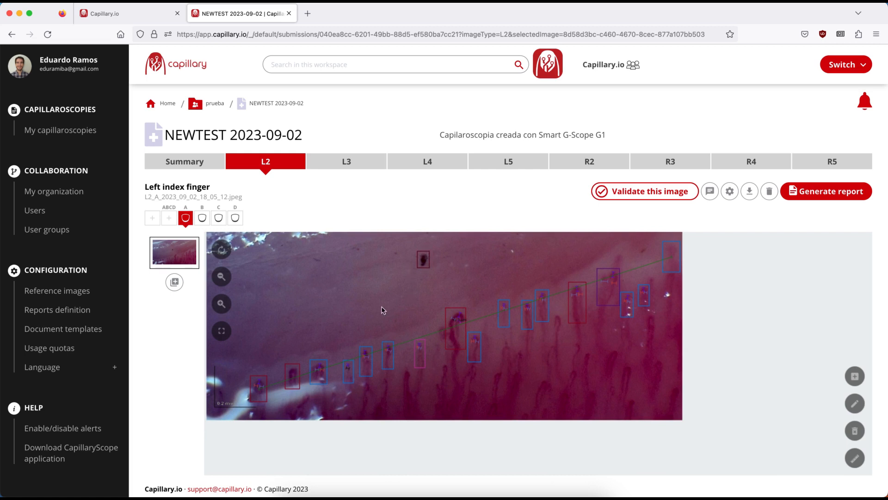
{"action": "left_click_drag", "start_coordinate": [357, 316], "coordinate": [438, 356]}
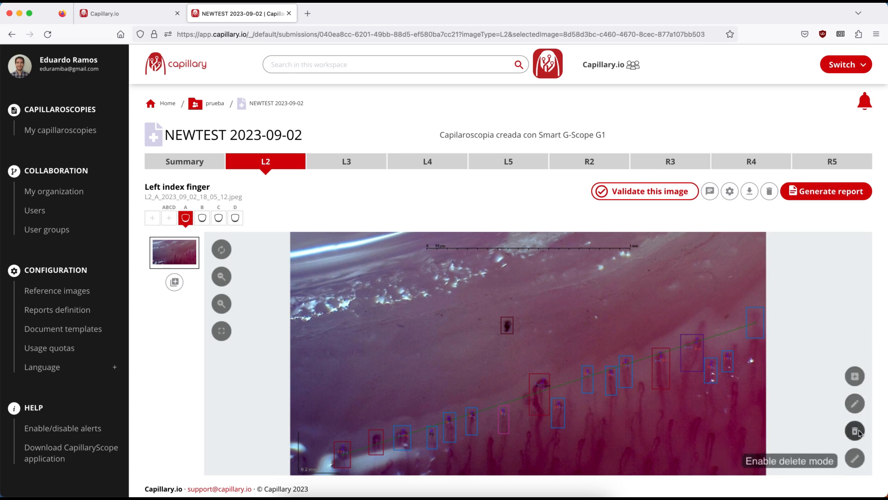
Step: Draw a trial annotation box on an empty area of the L2 sector A image, review the annotation types and discard it
{"action": "left_click", "coordinate": [855, 379]}
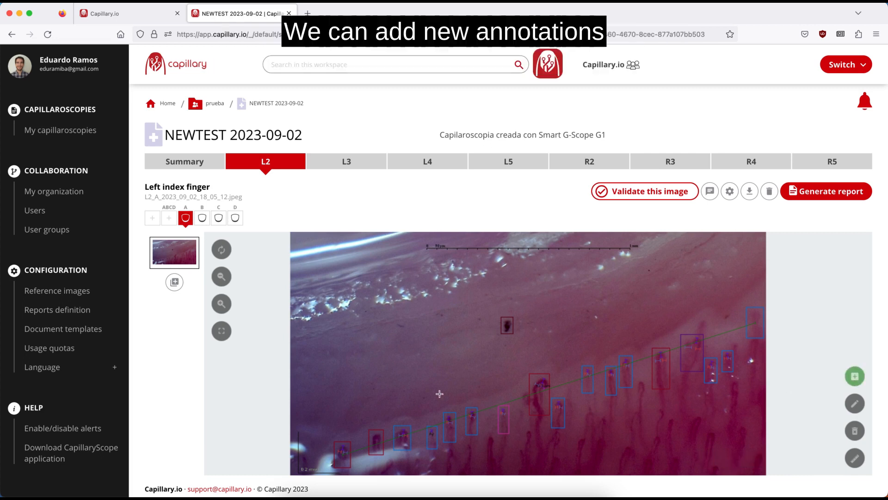
{"action": "left_click_drag", "start_coordinate": [351, 319], "coordinate": [375, 361]}
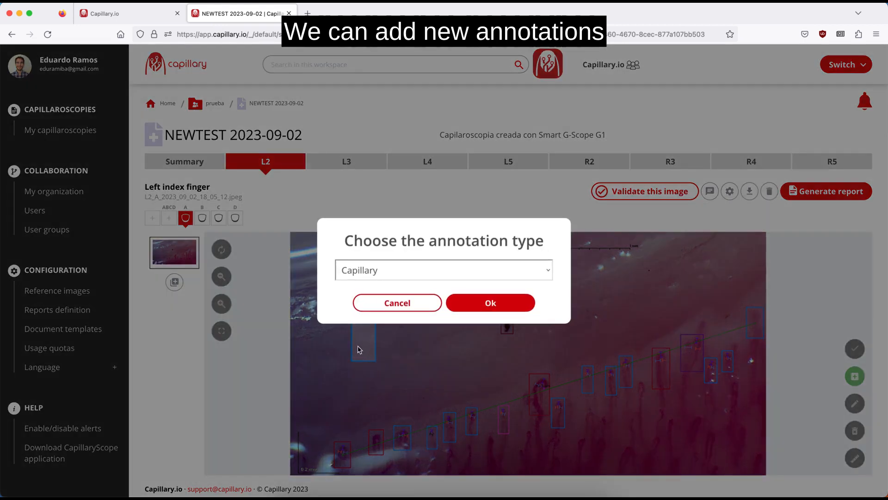
{"action": "left_click", "coordinate": [363, 271]}
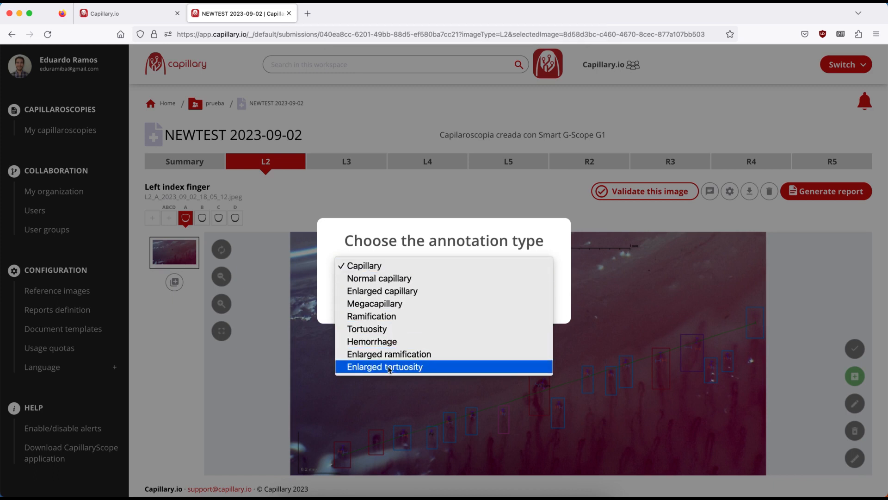
{"action": "left_click", "coordinate": [322, 305]}
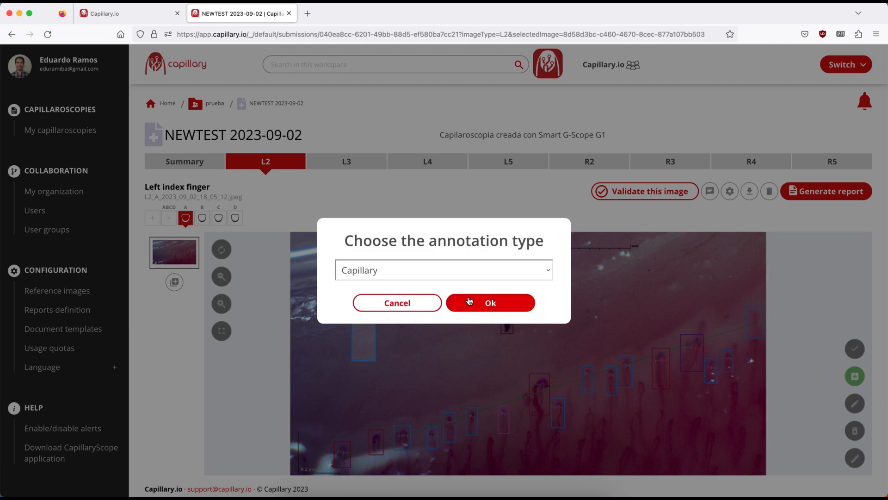
{"action": "left_click", "coordinate": [398, 304]}
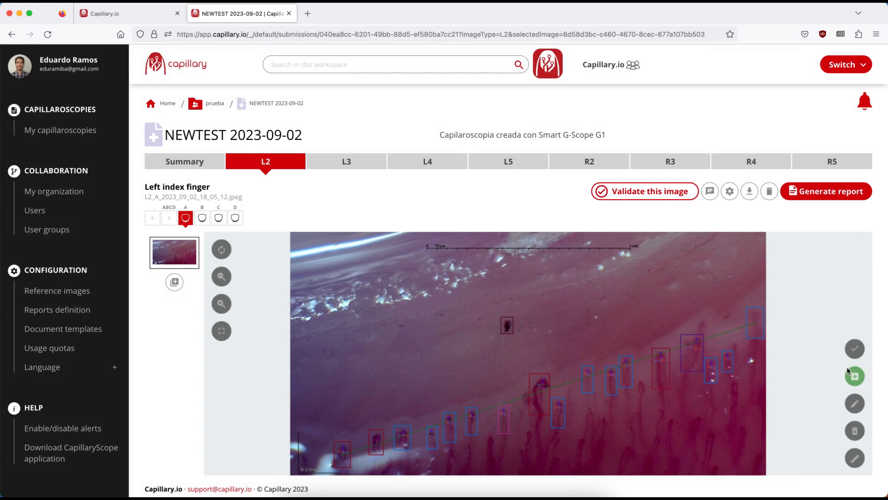
Step: Select the capillary annotation just below the enlarged capillary for modification, review the annotation types and cancel the change
{"action": "left_click", "coordinate": [855, 404]}
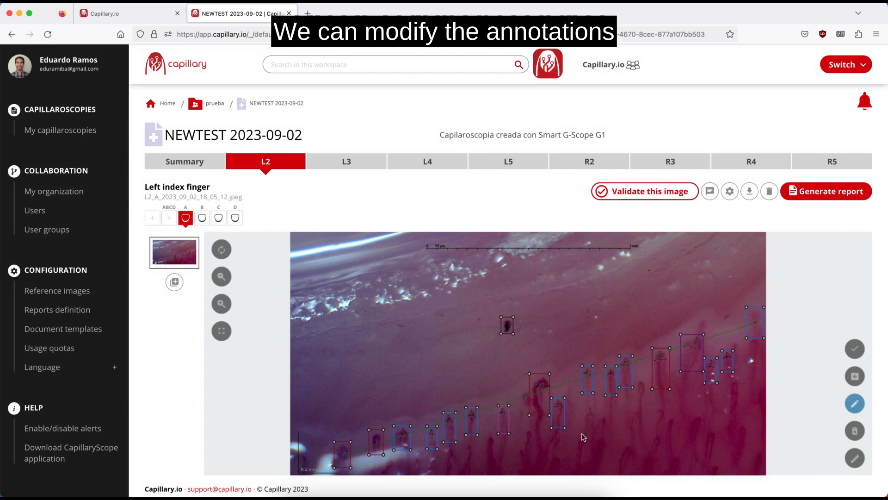
{"action": "left_click", "coordinate": [559, 428]}
{"action": "left_click", "coordinate": [356, 275]}
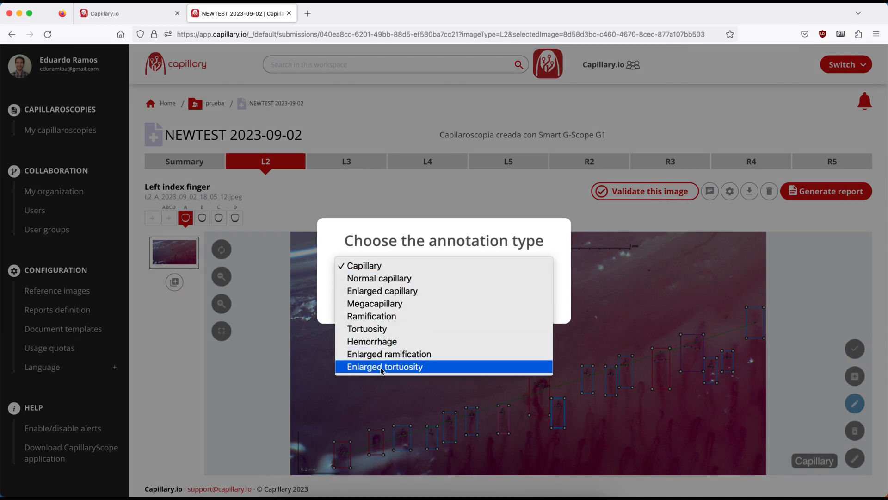
{"action": "left_click", "coordinate": [350, 257]}
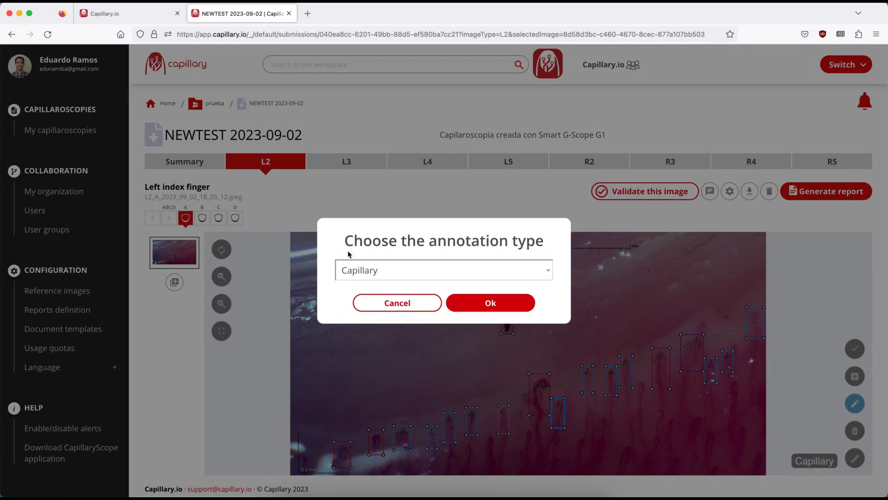
{"action": "left_click", "coordinate": [399, 301]}
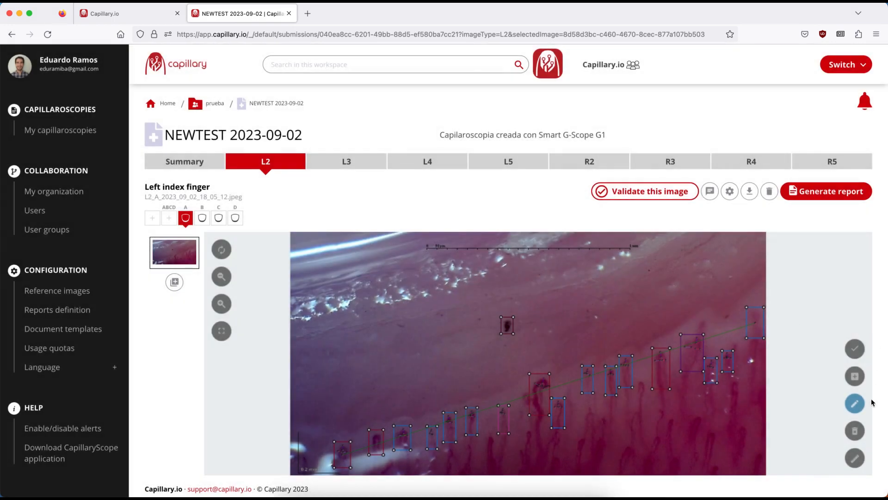
Step: Draw a trial annotation box on an empty area of the L2 sector A image and accept it as type Capillary
{"action": "left_click", "coordinate": [855, 432]}
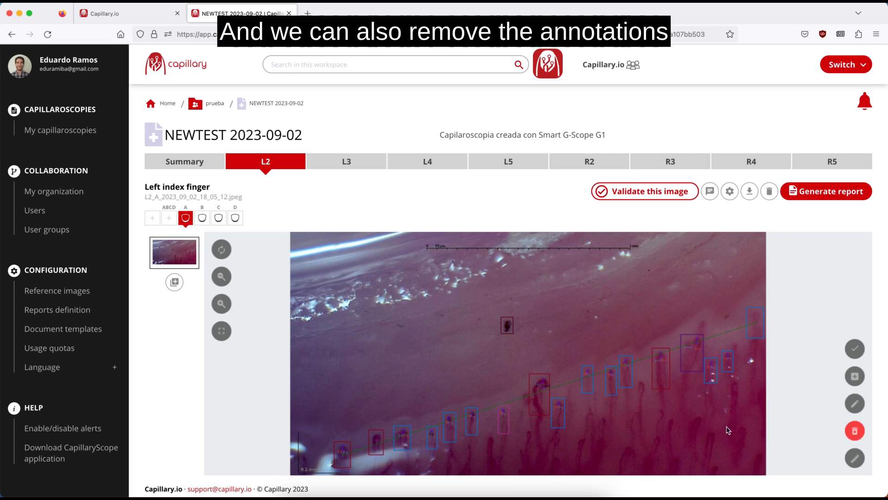
{"action": "scroll", "coordinate": [724, 432], "scroll_direction": "up", "scroll_amount": 2}
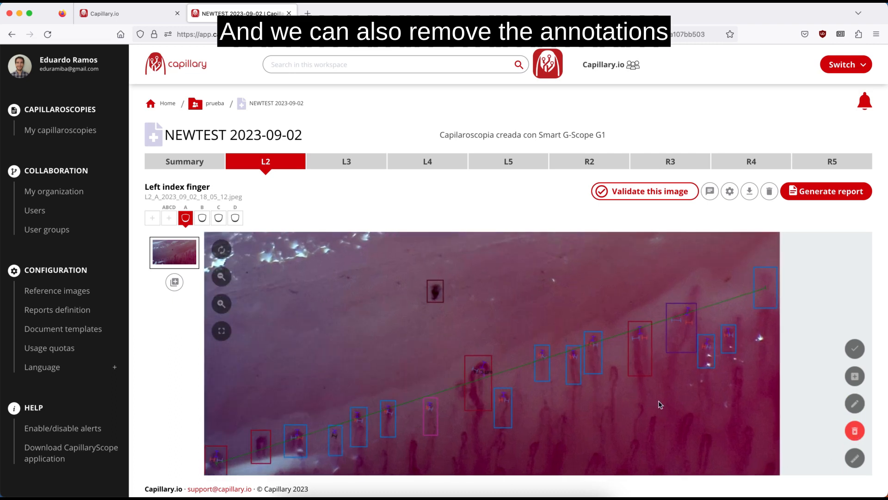
{"action": "left_click", "coordinate": [855, 376]}
{"action": "left_click_drag", "start_coordinate": [311, 306], "coordinate": [340, 346]}
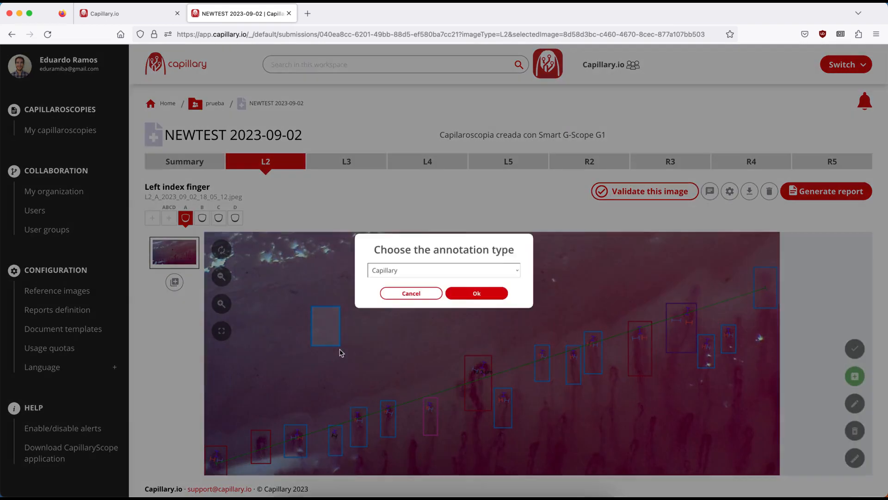
{"action": "left_click", "coordinate": [461, 298]}
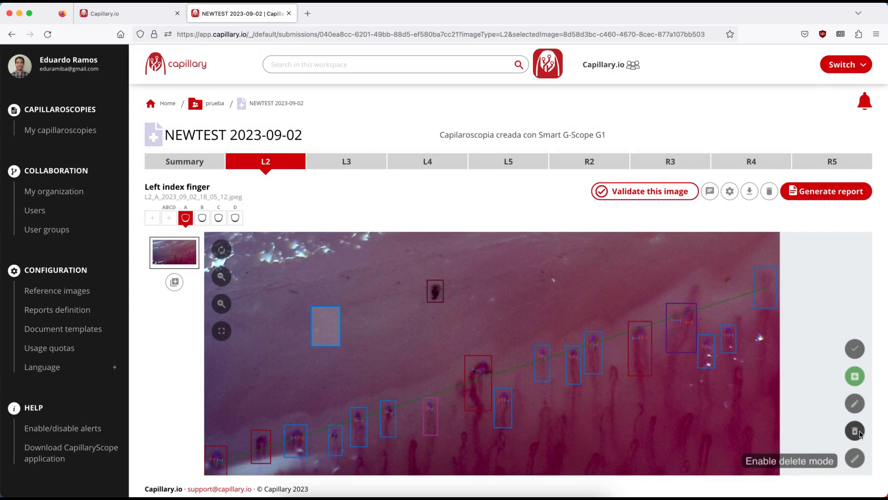
Step: Change the trial box's annotation type to Enlarged capillary in edit mode
{"action": "left_click", "coordinate": [855, 405]}
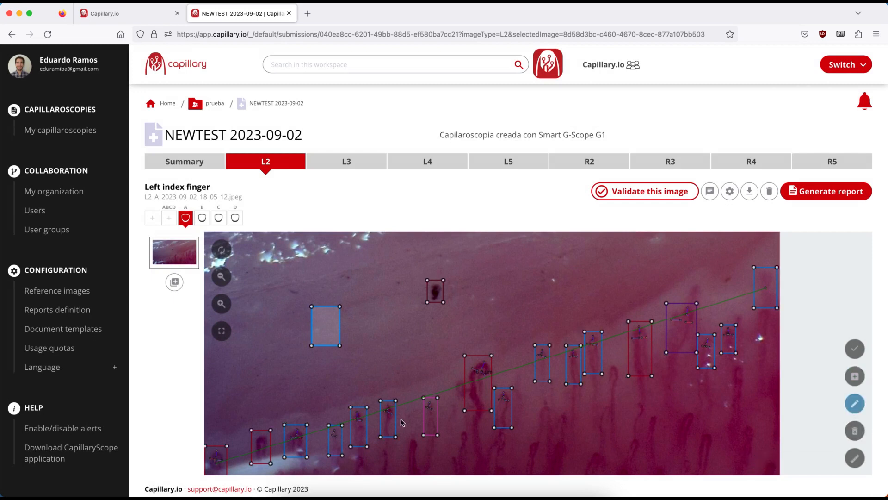
{"action": "double_click", "coordinate": [324, 322]}
{"action": "left_click", "coordinate": [333, 272]}
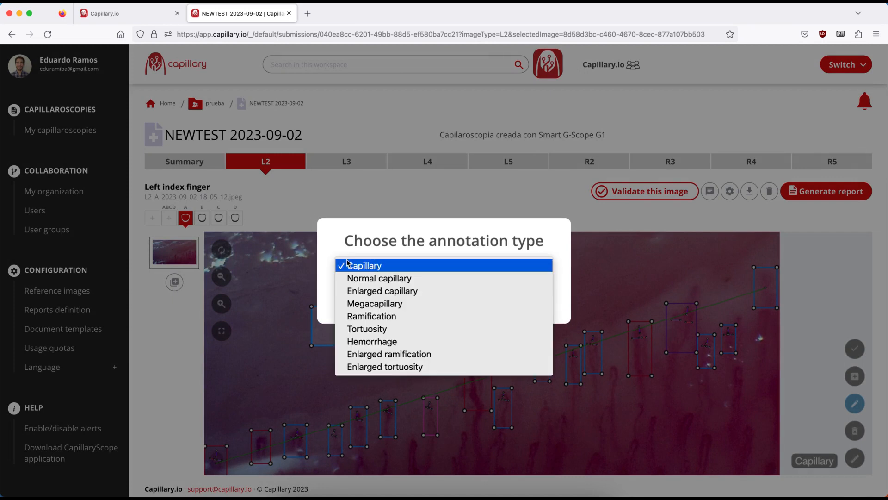
{"action": "left_click", "coordinate": [368, 290]}
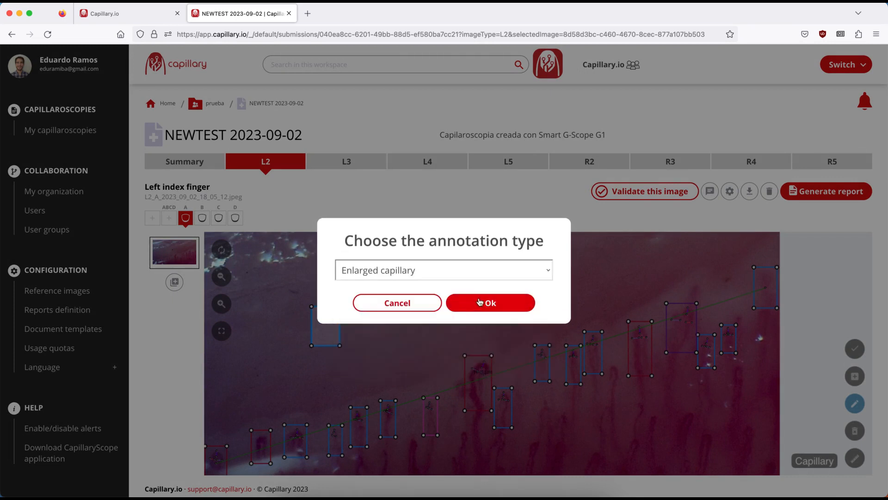
{"action": "left_click", "coordinate": [481, 303]}
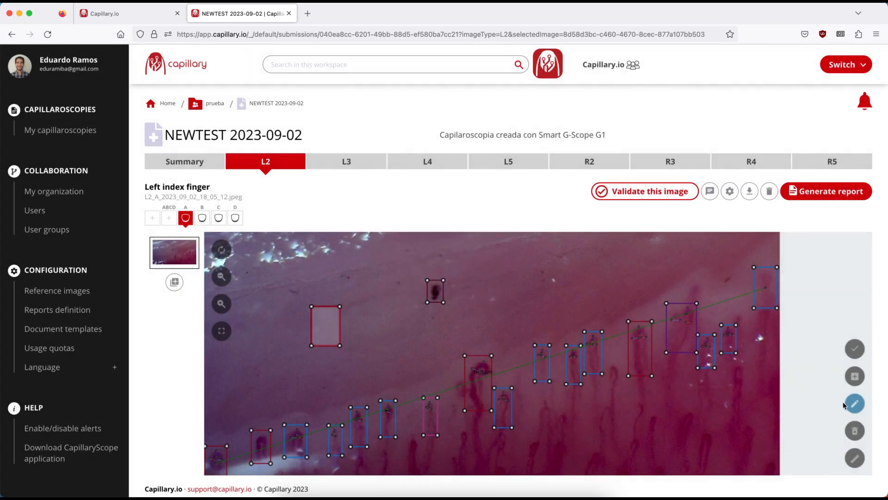
Step: Delete the trial annotation box from the L2 sector A image and save the annotation changes
{"action": "left_click", "coordinate": [856, 427]}
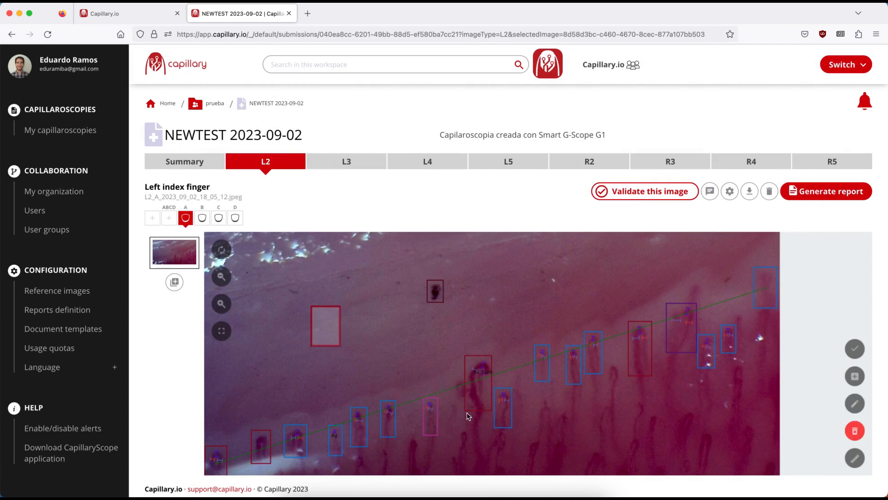
{"action": "left_click", "coordinate": [325, 326]}
{"action": "scroll", "coordinate": [323, 325], "scroll_direction": "down", "scroll_amount": 2}
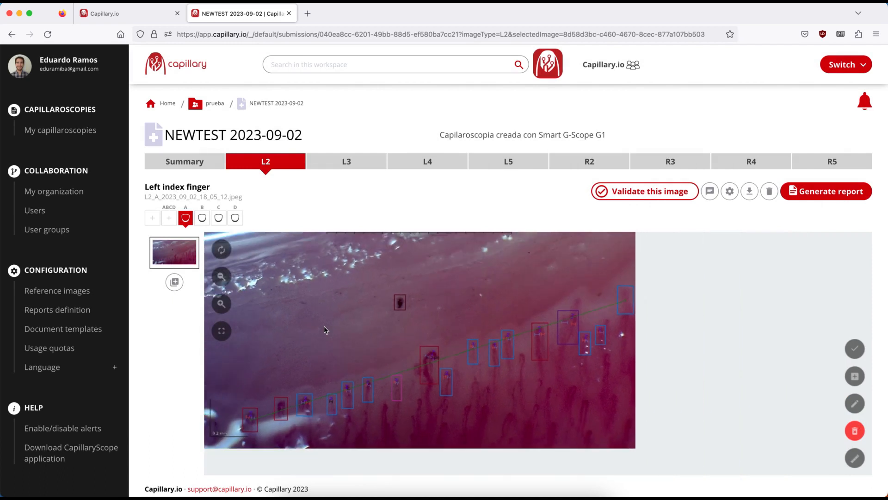
{"action": "left_click_drag", "start_coordinate": [323, 326], "coordinate": [396, 347]}
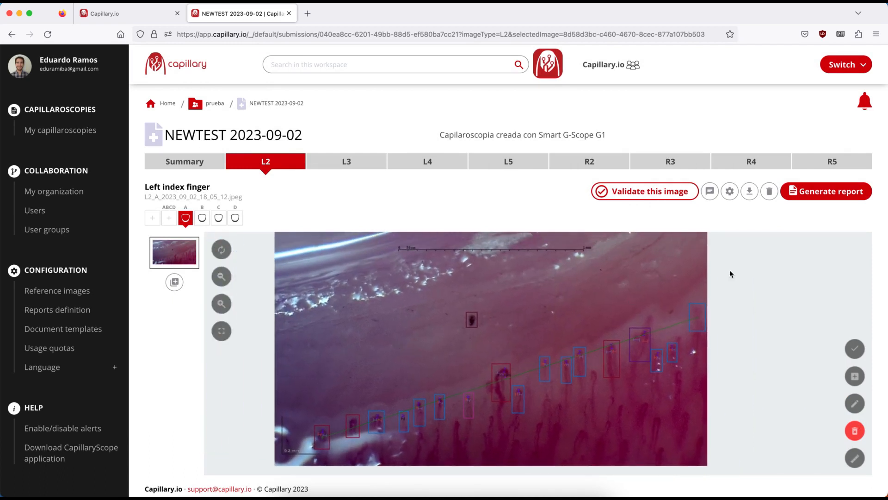
{"action": "left_click", "coordinate": [855, 348]}
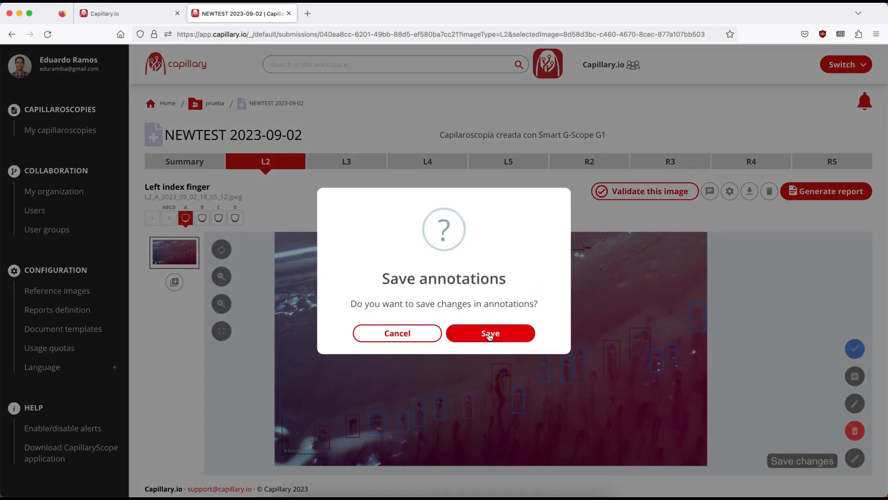
{"action": "left_click", "coordinate": [490, 334]}
Step: Try to draw a measurement line on an empty area of the L2 sector A image
{"action": "mouse_move", "coordinate": [396, 362]}
{"action": "left_mouse_down"}
{"action": "mouse_move", "coordinate": [405, 375]}
{"action": "mouse_move", "coordinate": [407, 363]}
{"action": "left_mouse_up"}
{"action": "scroll", "coordinate": [396, 343], "scroll_direction": "up", "scroll_amount": 3}
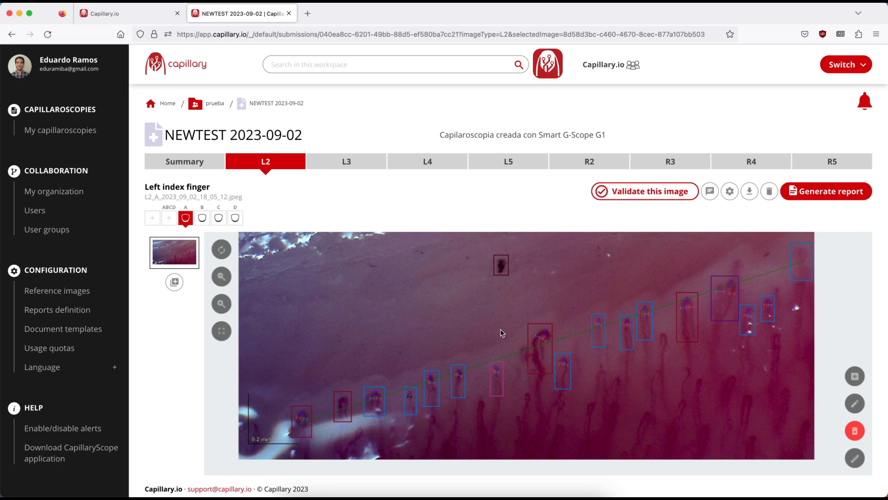
{"action": "left_click", "coordinate": [860, 459]}
{"action": "scroll", "coordinate": [514, 330], "scroll_direction": "up", "scroll_amount": 2}
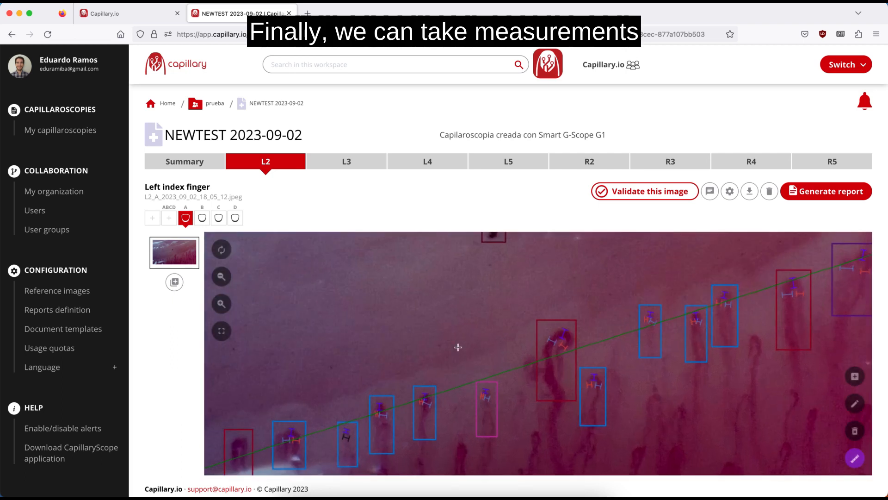
{"action": "left_click_drag", "start_coordinate": [298, 309], "coordinate": [371, 281]}
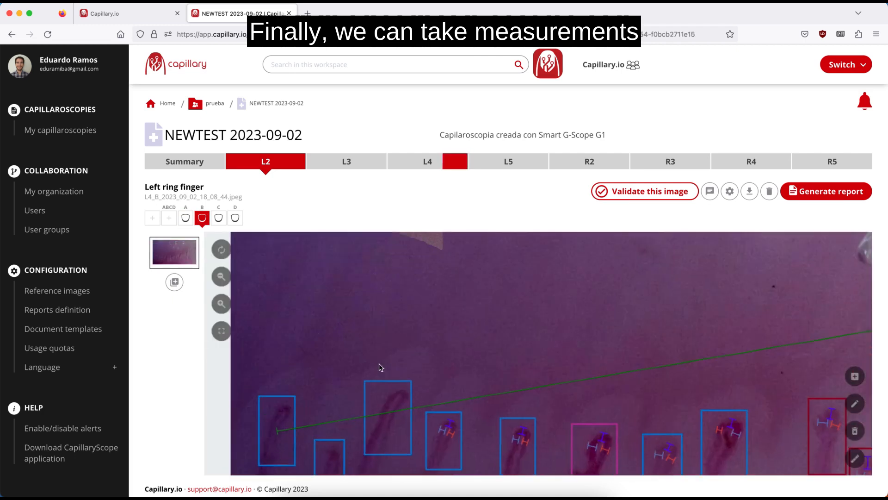
Step: Draw measurement lines across the apex and both limbs of the large unmeasured capillary in the L4 sector B image
{"action": "left_click_drag", "start_coordinate": [379, 367], "coordinate": [372, 262]}
{"action": "scroll", "coordinate": [377, 295], "scroll_direction": "up", "scroll_amount": 1}
{"action": "left_click", "coordinate": [856, 457]}
{"action": "scroll", "coordinate": [409, 301], "scroll_direction": "up", "scroll_amount": 2}
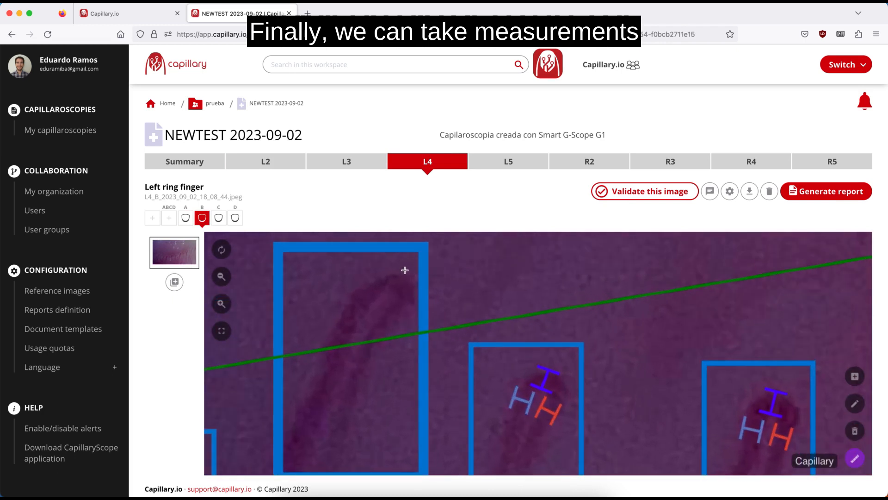
{"action": "left_click_drag", "start_coordinate": [408, 276], "coordinate": [395, 293]}
{"action": "left_click_drag", "start_coordinate": [345, 310], "coordinate": [380, 334]}
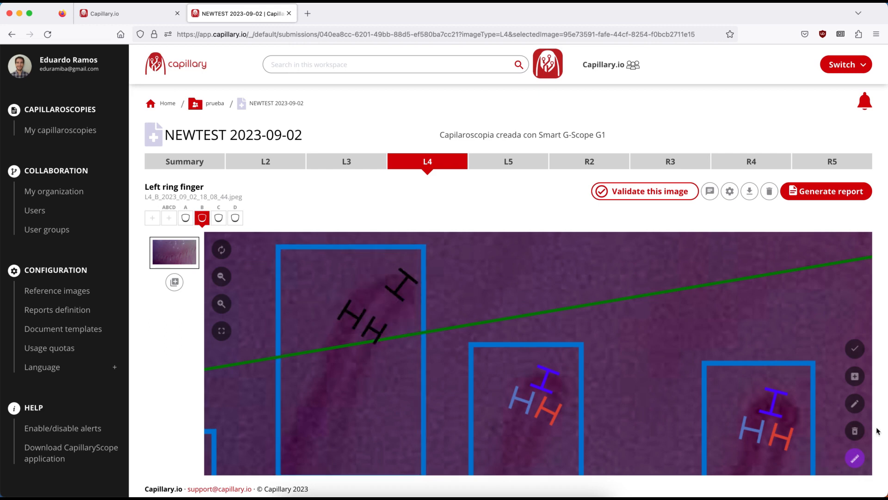
Step: Set the measurement type of the new line across the capillary's apex to Apical diameter
{"action": "left_click", "coordinate": [855, 404]}
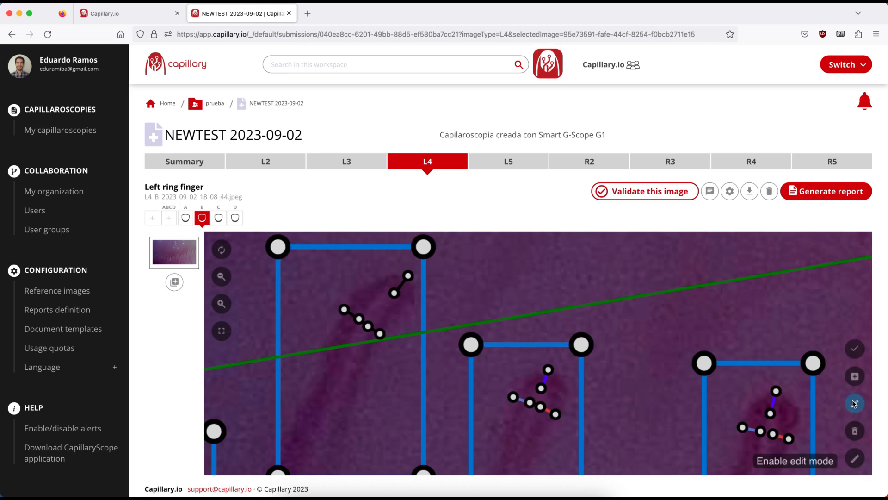
{"action": "left_click", "coordinate": [415, 279]}
{"action": "left_click", "coordinate": [407, 268]}
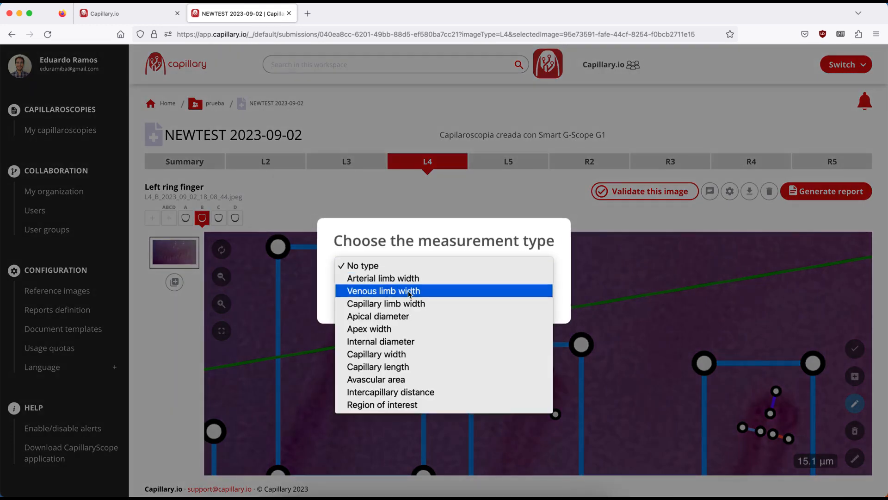
{"action": "left_click", "coordinate": [407, 316]}
{"action": "left_click", "coordinate": [488, 303]}
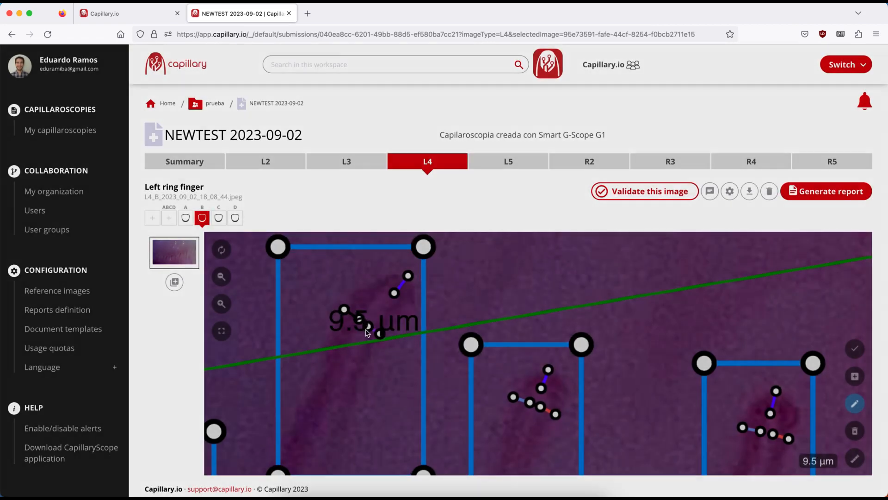
Step: Set the measurement type of the new line across the capillary's right limb to Arterial limb width
{"action": "left_click", "coordinate": [365, 329]}
{"action": "left_click", "coordinate": [349, 271]}
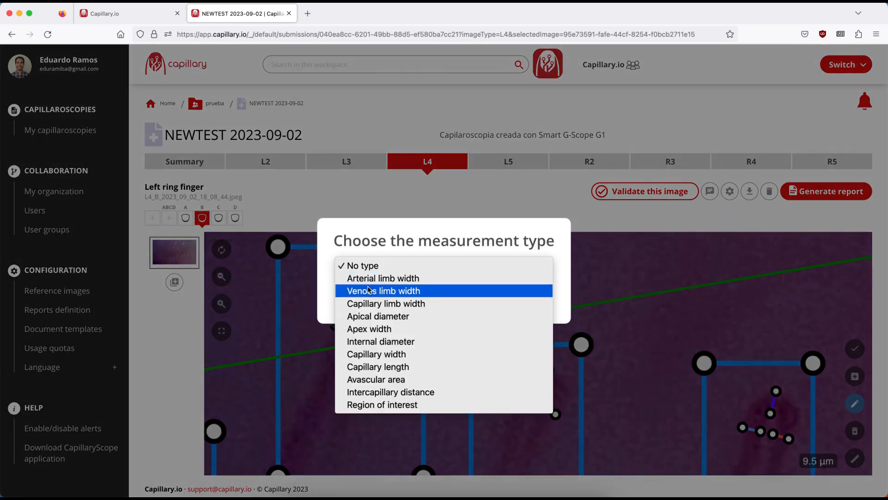
{"action": "left_click", "coordinate": [370, 278]}
{"action": "left_click", "coordinate": [475, 303]}
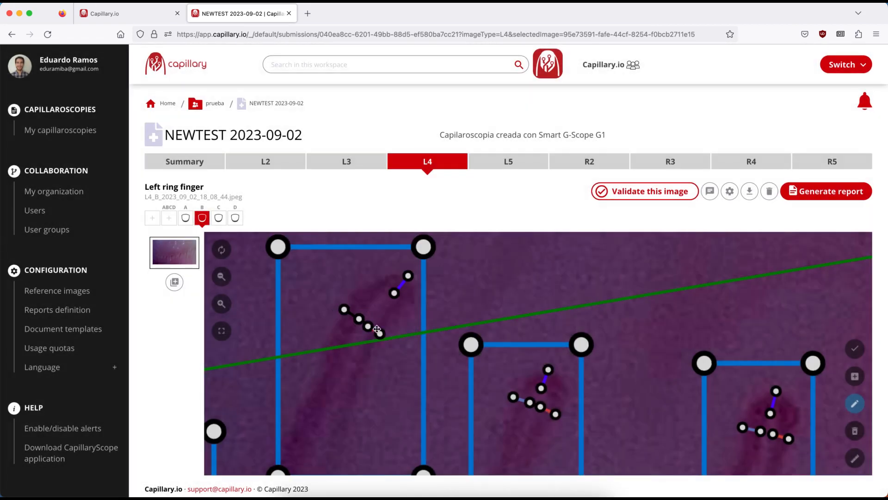
Step: Set the line across the capillary's left limb to Venous limb width and save the annotations of the L4 sector B image
{"action": "left_click", "coordinate": [350, 314]}
{"action": "left_click", "coordinate": [349, 272]}
{"action": "left_click", "coordinate": [441, 289]}
{"action": "left_click", "coordinate": [471, 301]}
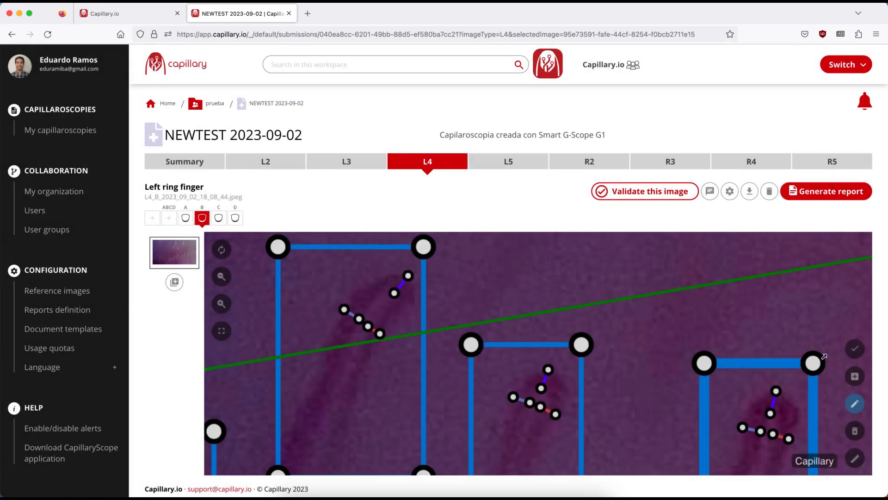
{"action": "left_click", "coordinate": [855, 348]}
{"action": "left_click", "coordinate": [511, 335]}
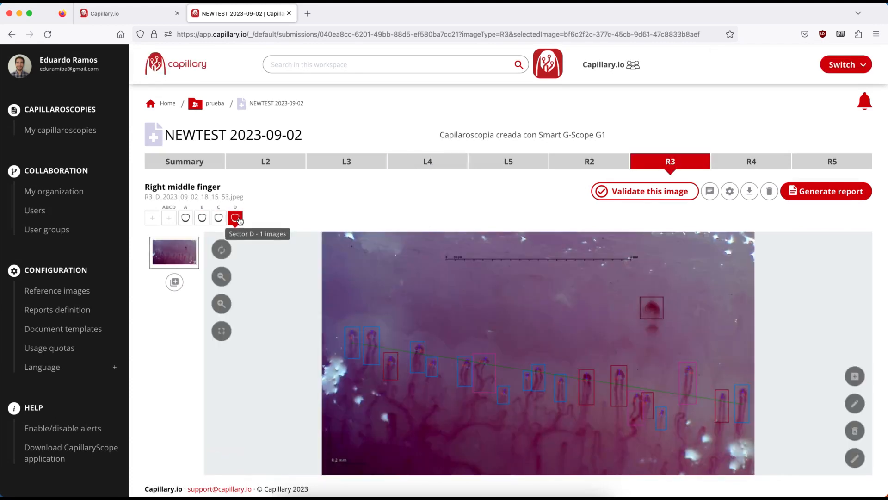
Step: Annotate the unmarked spot below the existing hemorrhage in the R3 sector D image as Hemorrhage and save the changes
{"action": "scroll", "coordinate": [578, 319], "scroll_direction": "up", "scroll_amount": 2}
{"action": "left_click_drag", "start_coordinate": [581, 318], "coordinate": [446, 314]}
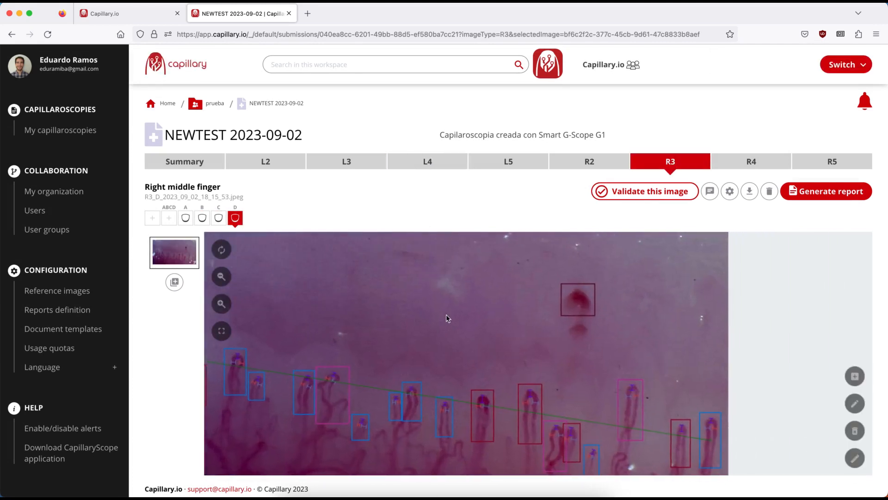
{"action": "left_click", "coordinate": [847, 382]}
{"action": "scroll", "coordinate": [570, 352], "scroll_direction": "up", "scroll_amount": 2}
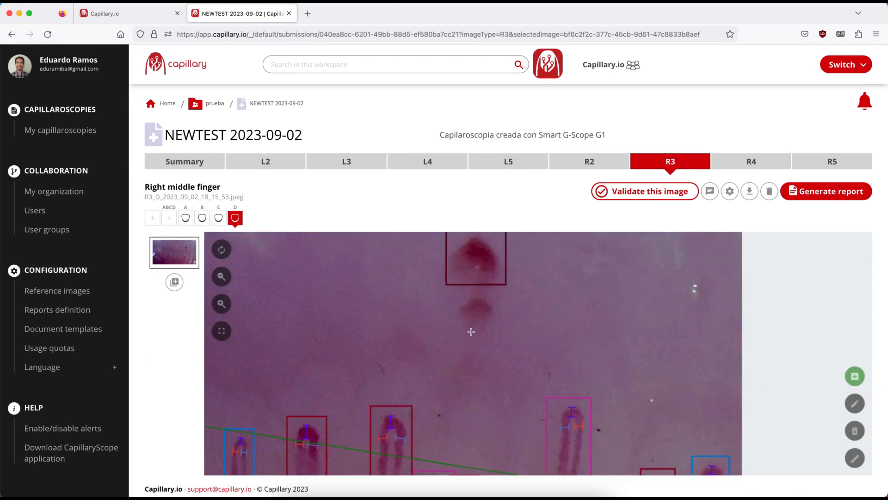
{"action": "left_click_drag", "start_coordinate": [461, 294], "coordinate": [498, 340]}
{"action": "left_click", "coordinate": [392, 264]}
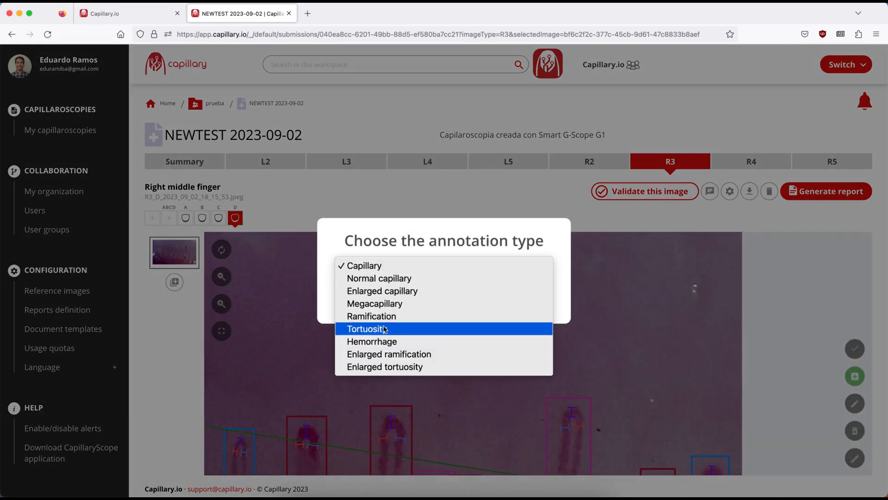
{"action": "left_click", "coordinate": [398, 342]}
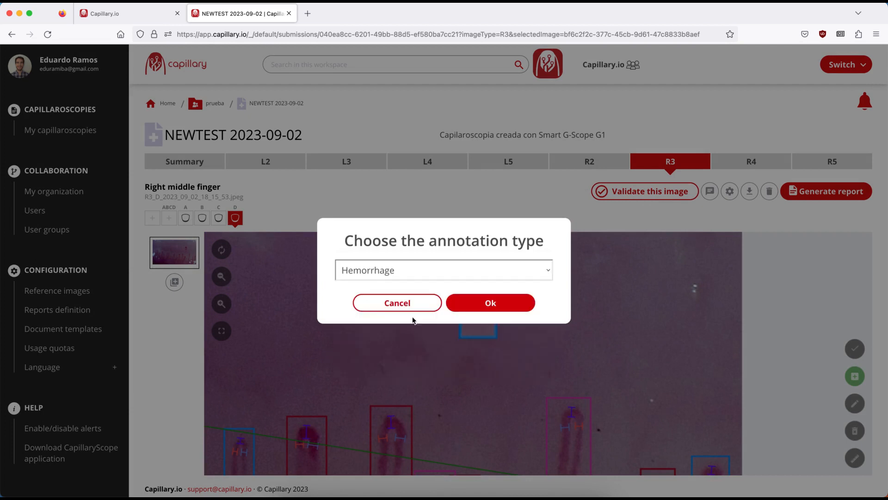
{"action": "left_click", "coordinate": [495, 309]}
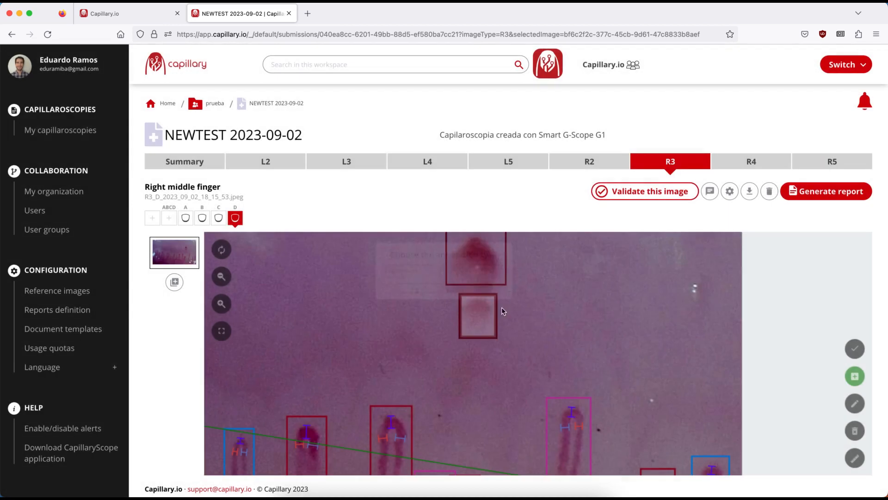
{"action": "left_click", "coordinate": [850, 355]}
{"action": "left_click", "coordinate": [510, 332]}
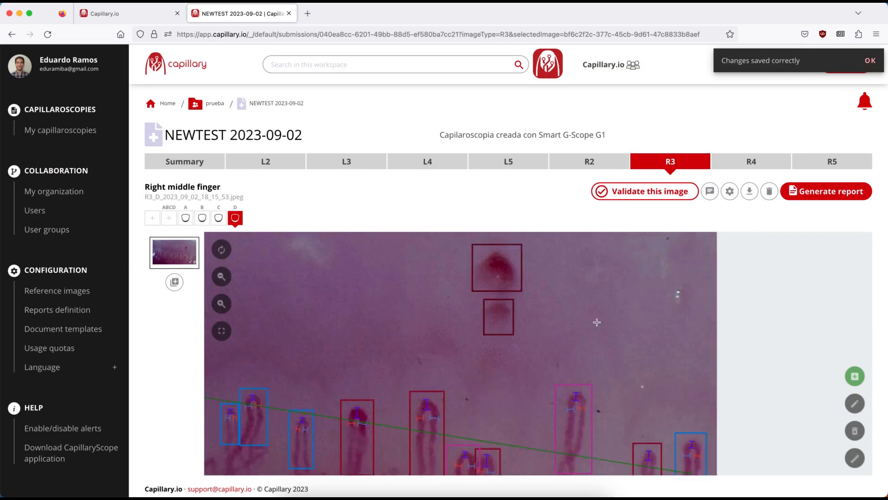
Step: Annotate the unmarked spot above and right of the marked hemorrhages in the R4 sector A image as Hemorrhage and save the changes
{"action": "scroll", "coordinate": [597, 322], "scroll_direction": "down", "scroll_amount": 4}
{"action": "left_click", "coordinate": [745, 161]}
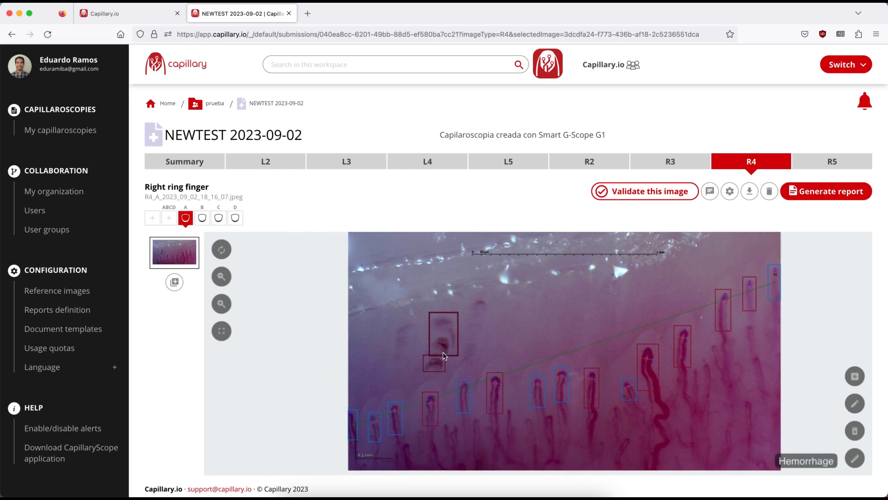
{"action": "scroll", "coordinate": [443, 355], "scroll_direction": "up", "scroll_amount": 3}
{"action": "left_click_drag", "start_coordinate": [517, 304], "coordinate": [541, 343]}
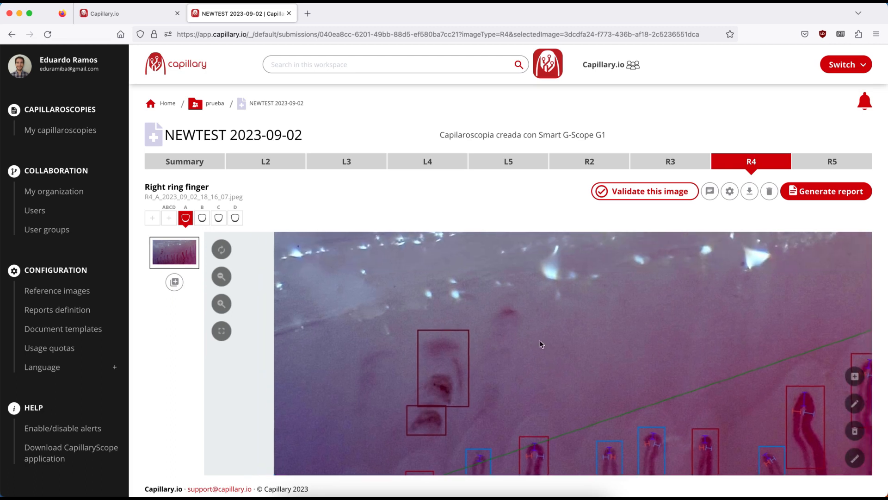
{"action": "left_click", "coordinate": [854, 376]}
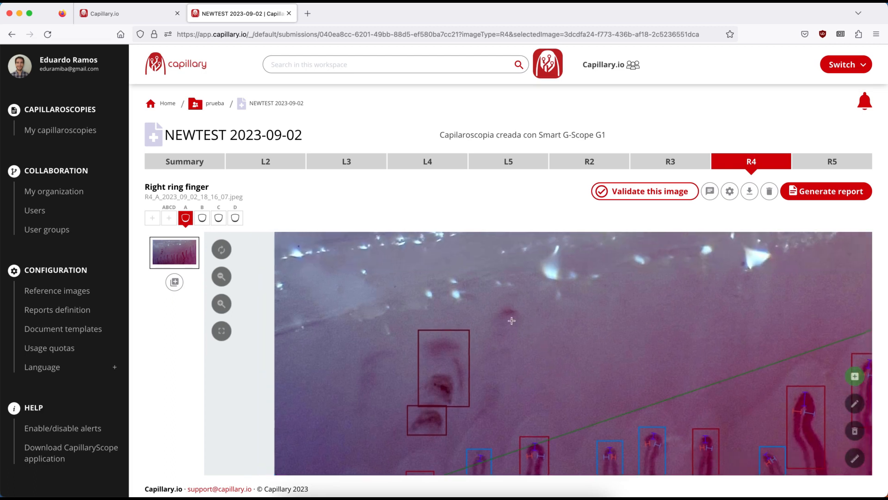
{"action": "left_click_drag", "start_coordinate": [494, 304], "coordinate": [521, 337]}
{"action": "left_click", "coordinate": [379, 270]}
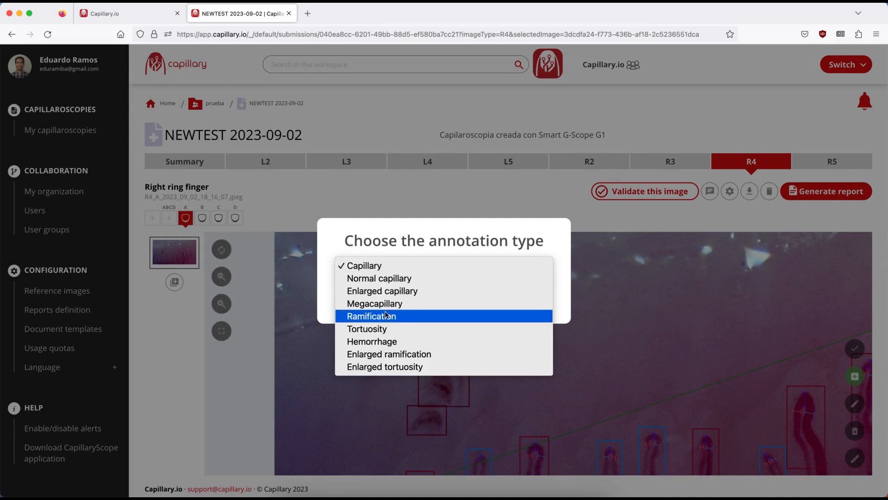
{"action": "left_click", "coordinate": [387, 341]}
{"action": "left_click", "coordinate": [467, 305]}
{"action": "left_click", "coordinate": [855, 347]}
{"action": "left_click", "coordinate": [481, 331]}
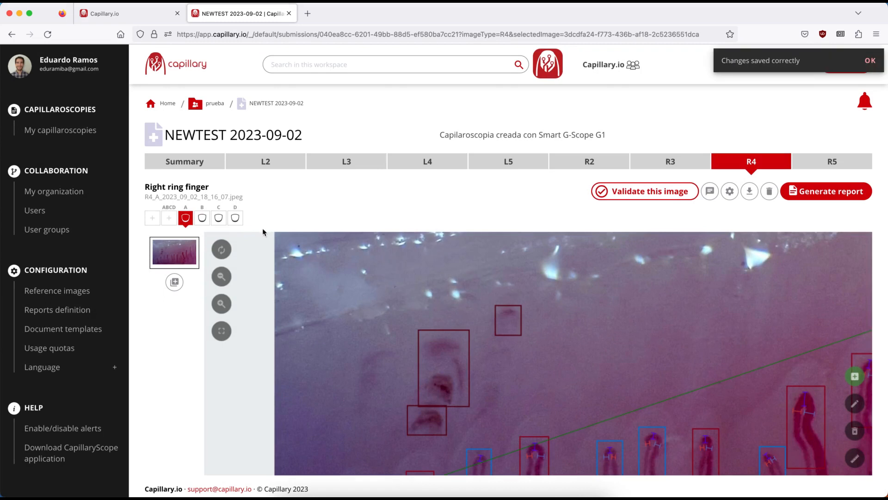
Step: Leave the image review and create a new report for the NEWTEST 2023-09-02 capillaroscopy
{"action": "left_click", "coordinate": [203, 219]}
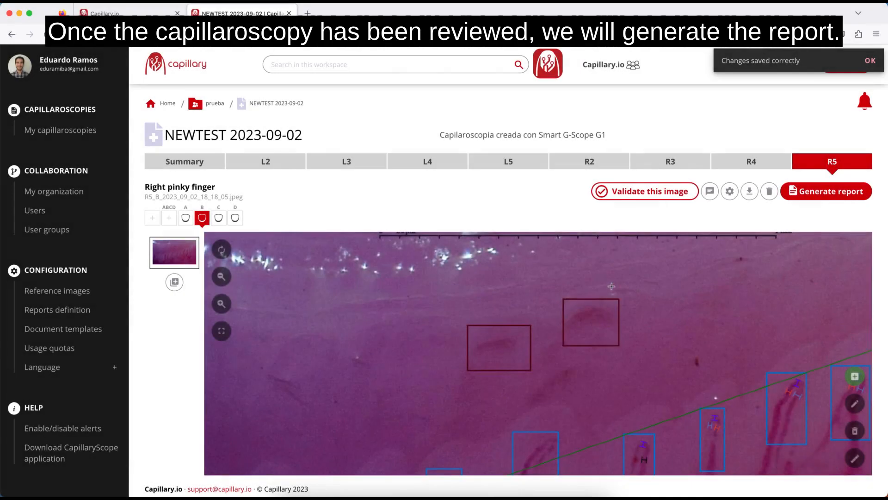
{"action": "left_click", "coordinate": [817, 191]}
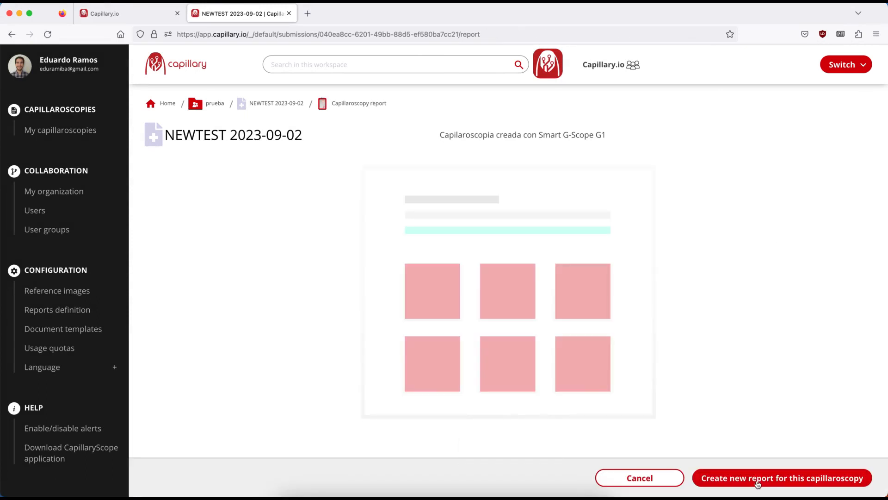
{"action": "left_click", "coordinate": [757, 479]}
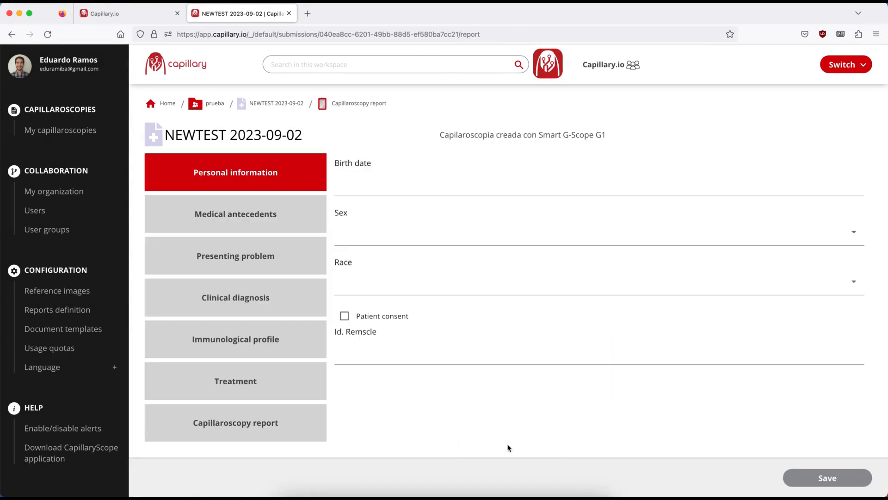
Step: Enter the patient's birth date in the report's personal information
{"action": "left_click", "coordinate": [351, 182]}
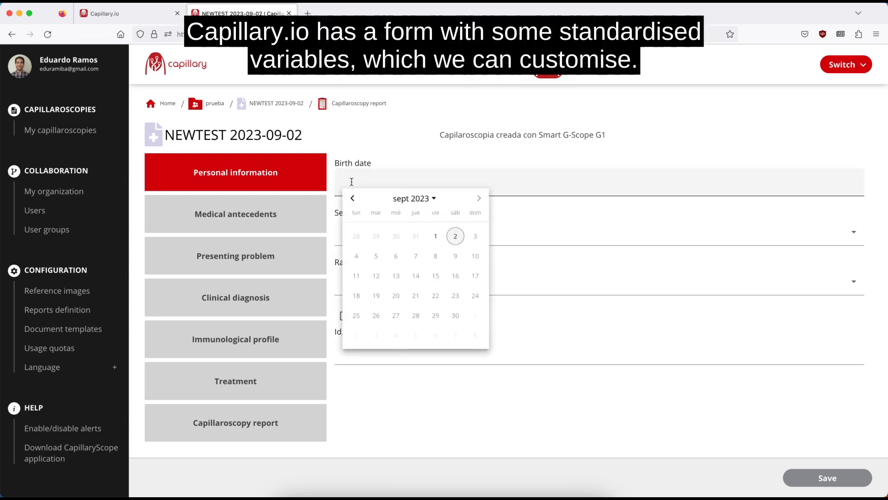
{"action": "left_click", "coordinate": [411, 198]}
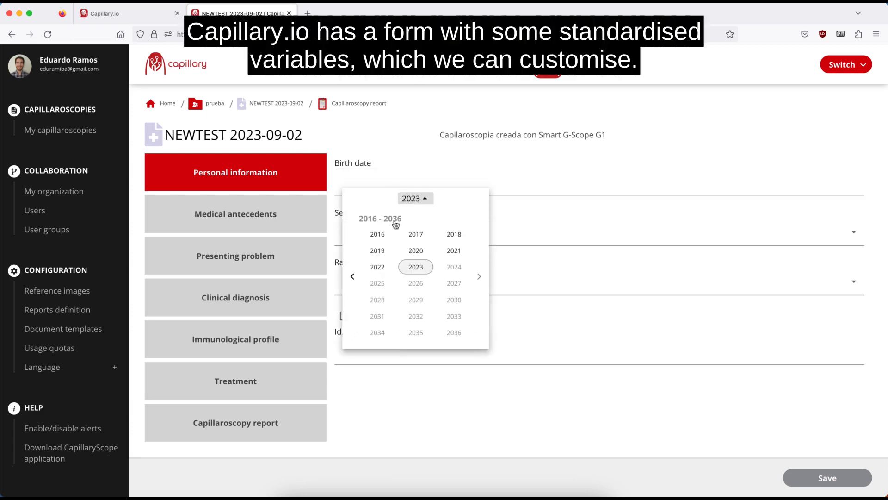
{"action": "left_click", "coordinate": [354, 278]}
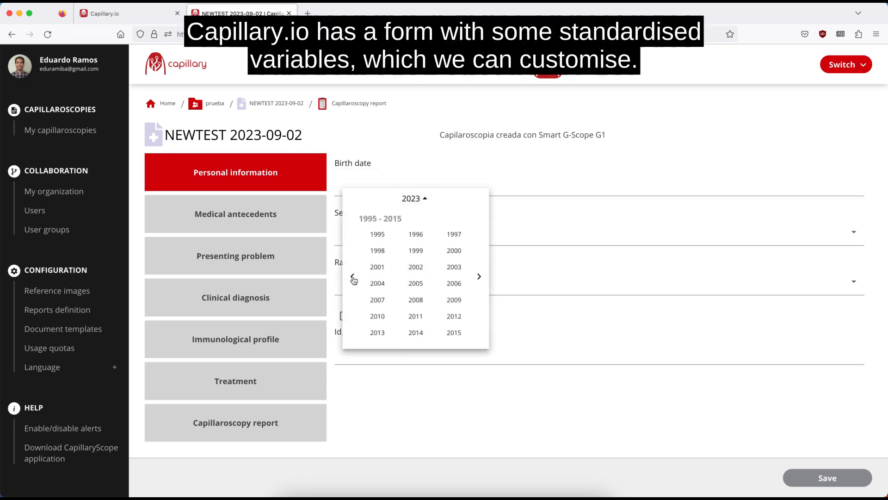
{"action": "left_click", "coordinate": [372, 242]}
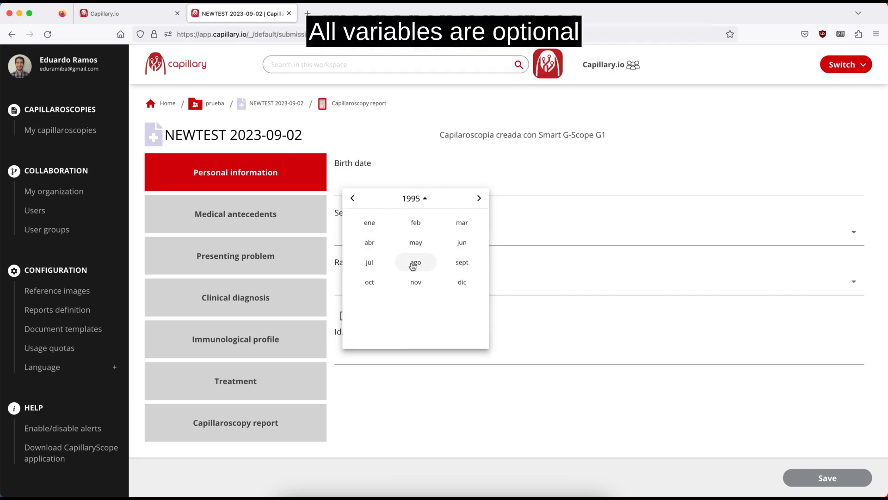
{"action": "left_click", "coordinate": [412, 263]}
{"action": "left_click", "coordinate": [435, 276]}
Step: Set Smoker to Yes in the medical antecedents, leaving the packs per year blank
{"action": "left_click", "coordinate": [360, 185]}
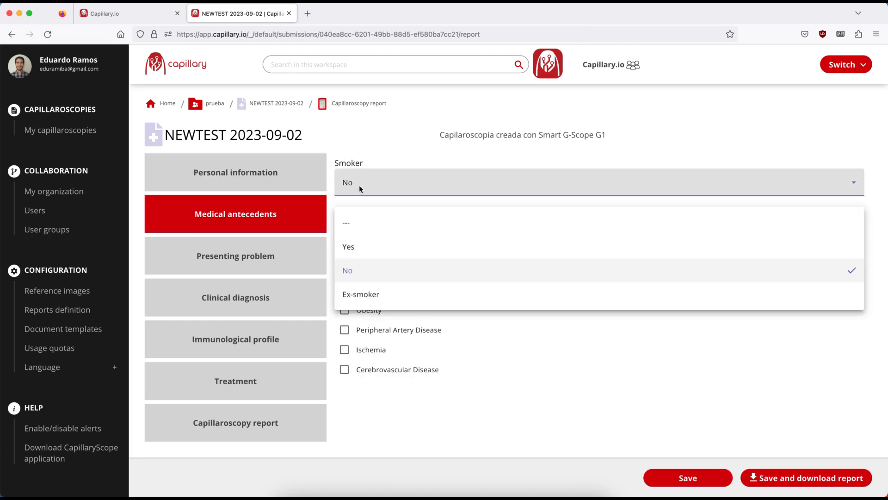
{"action": "left_click", "coordinate": [362, 249]}
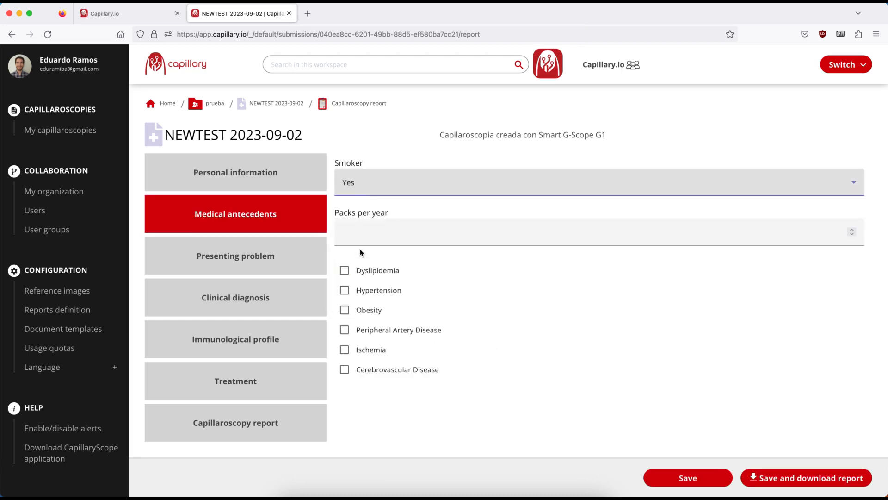
{"action": "left_click", "coordinate": [360, 232]}
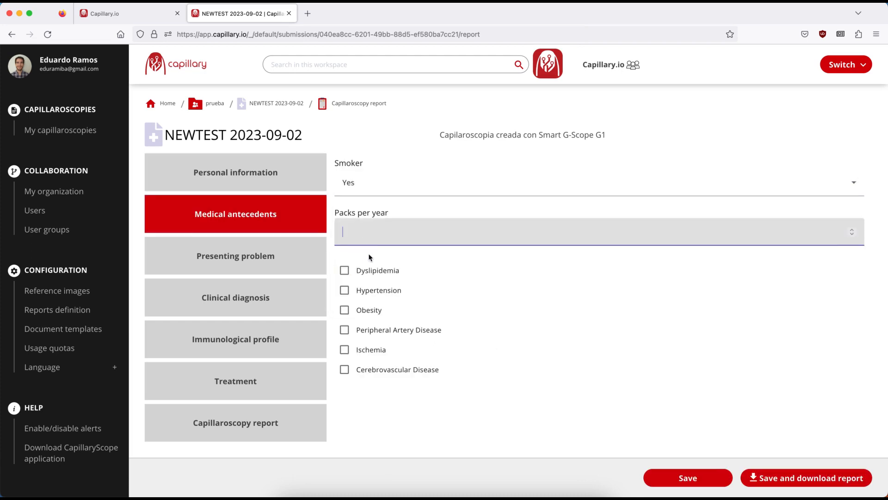
{"action": "left_click", "coordinate": [361, 295]}
{"action": "left_click", "coordinate": [343, 294]}
{"action": "left_click", "coordinate": [350, 350]}
{"action": "left_click", "coordinate": [350, 350]}
Step: Mark Raynaud Syndrome as a presenting problem and set its start date to 2/2/2019
{"action": "double_click", "coordinate": [241, 253]}
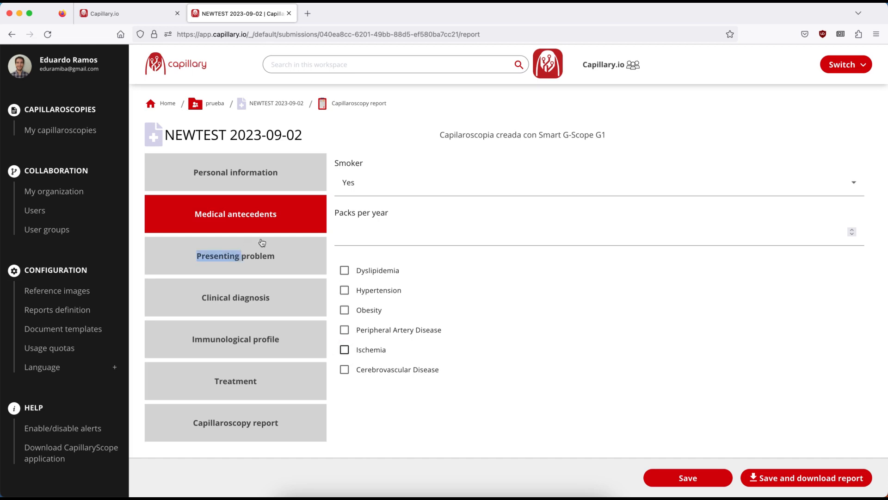
{"action": "left_click", "coordinate": [348, 169]}
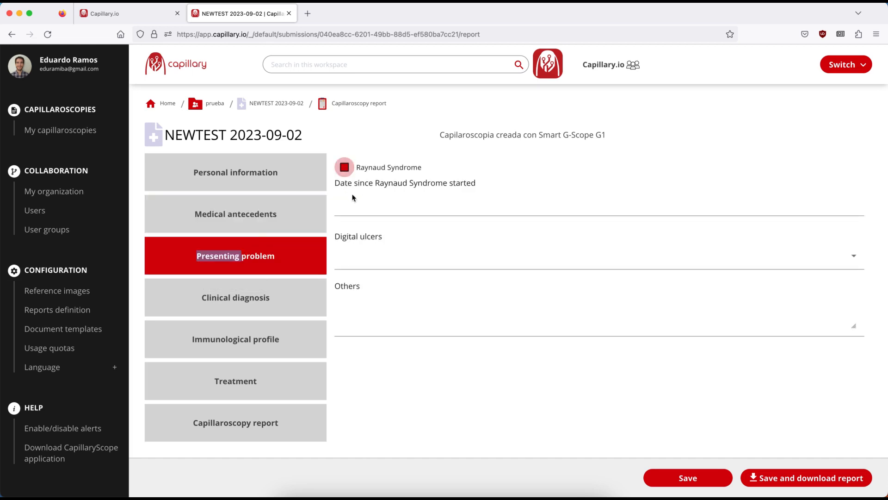
{"action": "left_click", "coordinate": [360, 205]}
{"action": "left_click", "coordinate": [419, 210]}
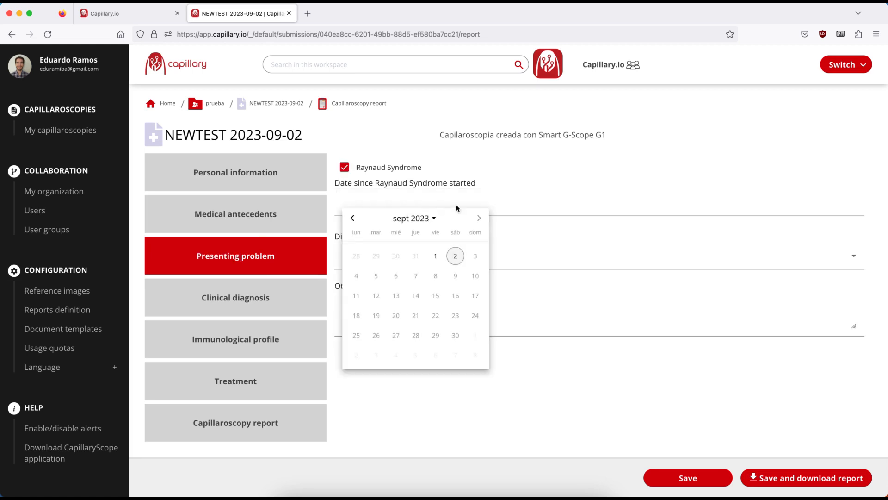
{"action": "left_click", "coordinate": [408, 218]}
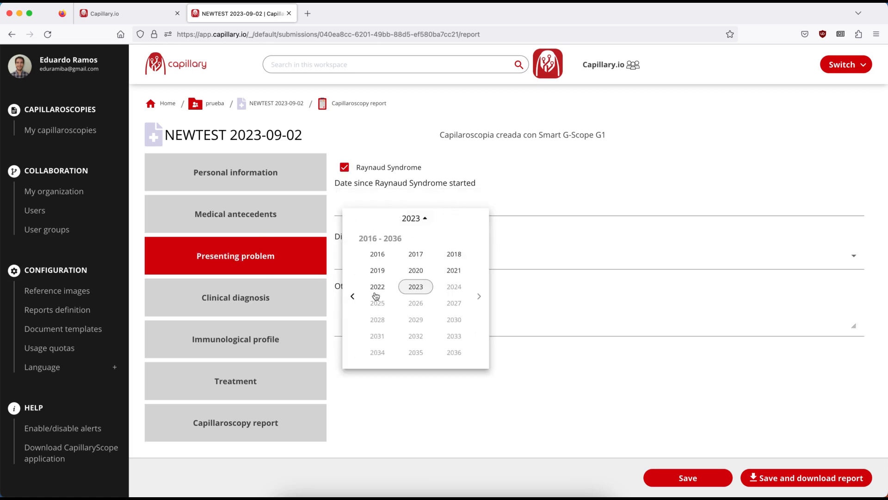
{"action": "left_click", "coordinate": [379, 272]}
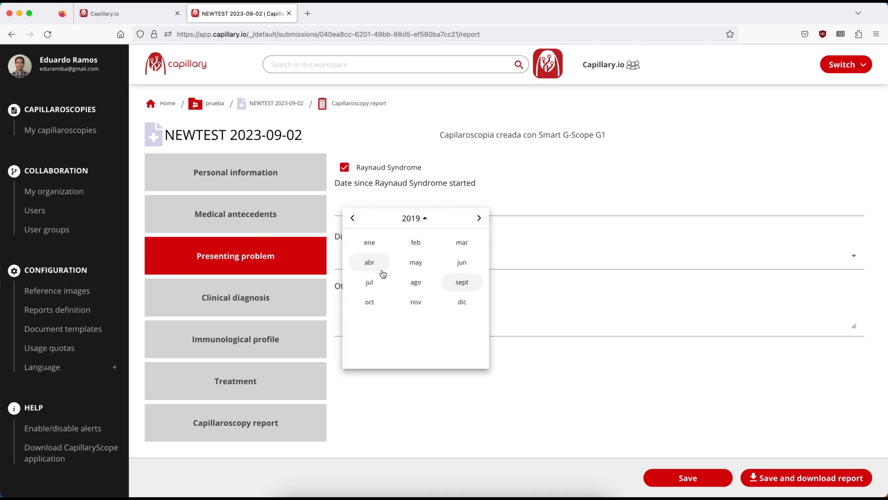
{"action": "left_click", "coordinate": [416, 244]}
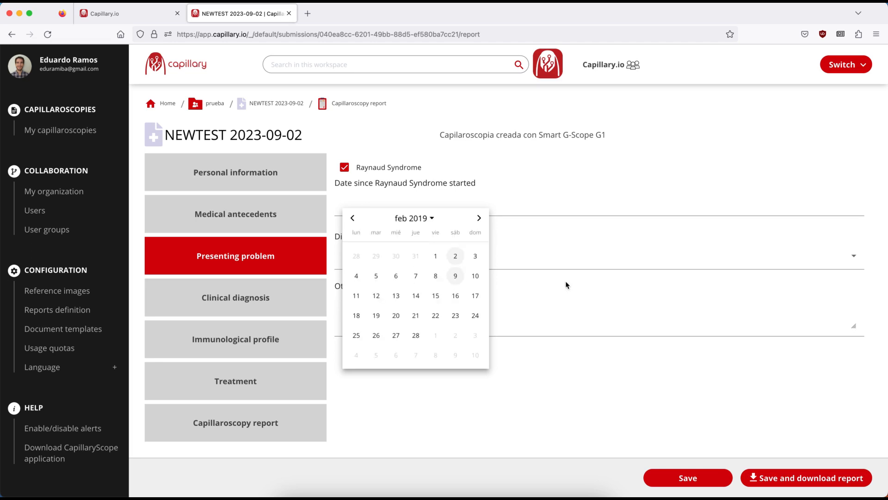
{"action": "left_click", "coordinate": [455, 256]}
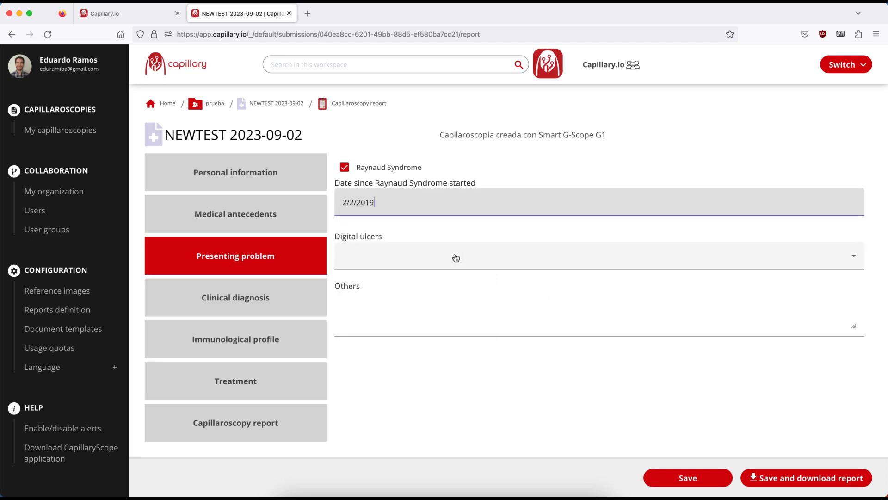
{"action": "left_click", "coordinate": [388, 262]}
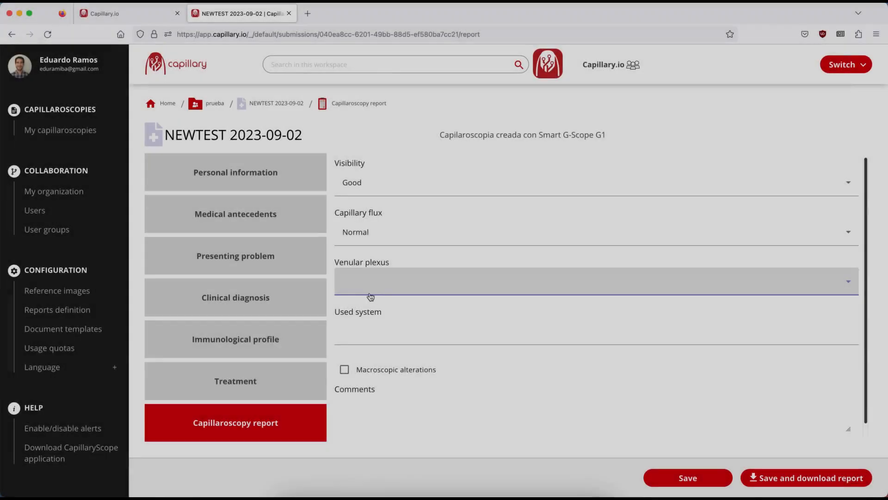
Step: Set the capillaroscopy report's venular plexus to Visible and mark Macroscopic alterations with Microhemorrhages
{"action": "left_click", "coordinate": [369, 291]}
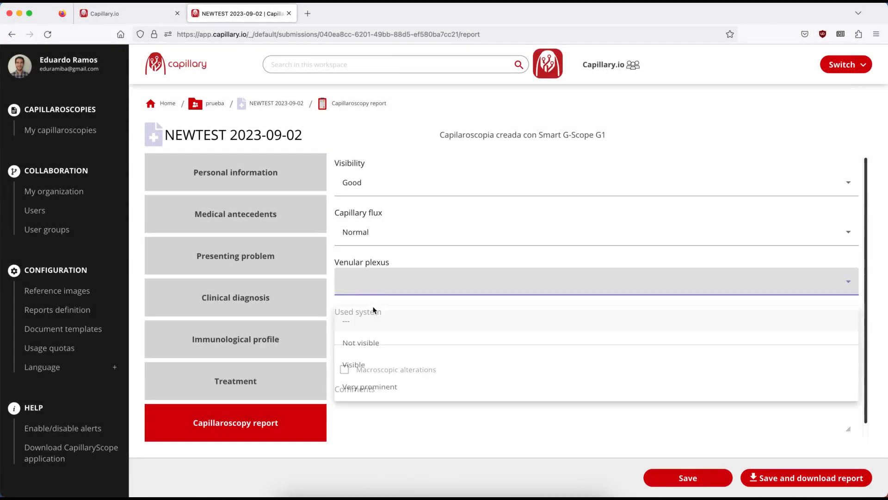
{"action": "left_click", "coordinate": [373, 375]}
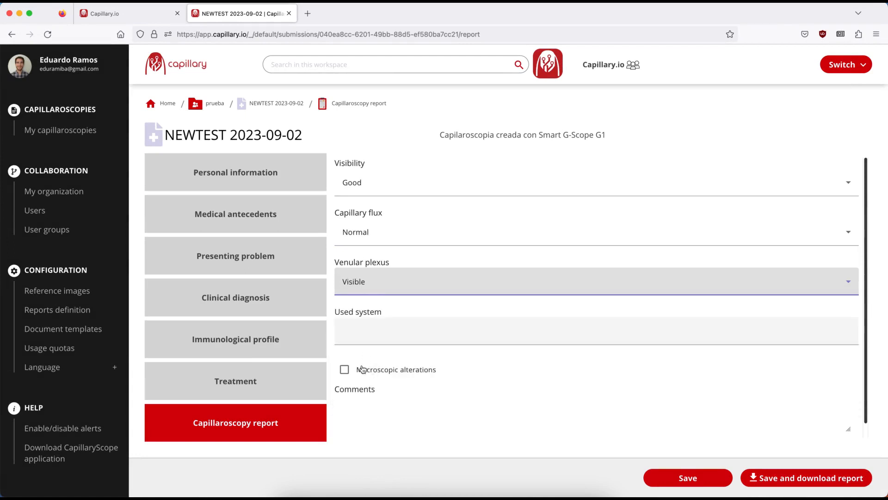
{"action": "left_click", "coordinate": [350, 372]}
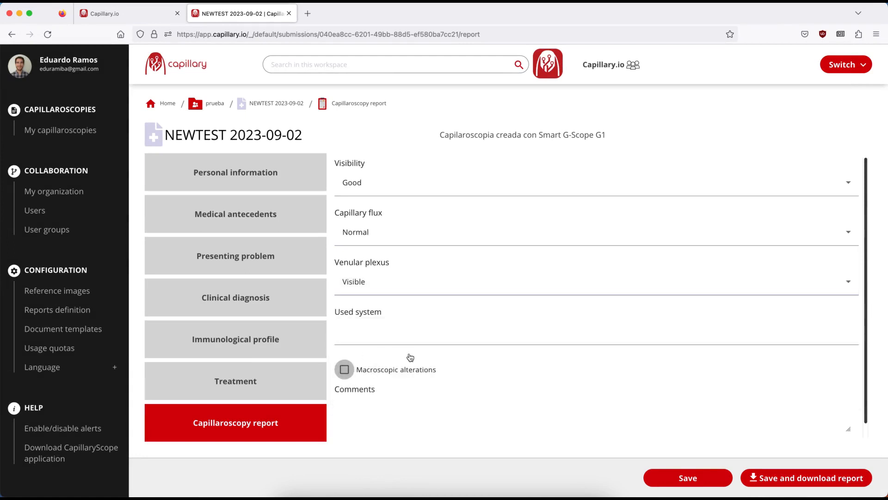
{"action": "scroll", "coordinate": [409, 359], "scroll_direction": "down", "scroll_amount": 5}
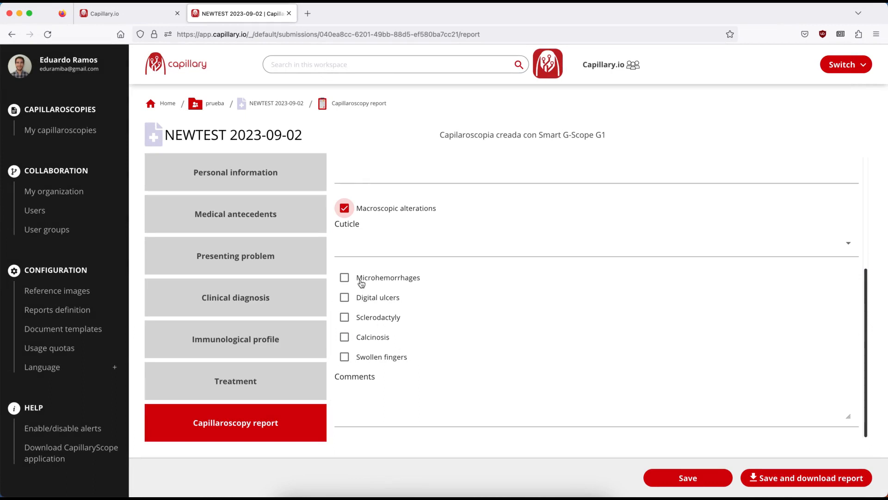
{"action": "left_click", "coordinate": [361, 282]}
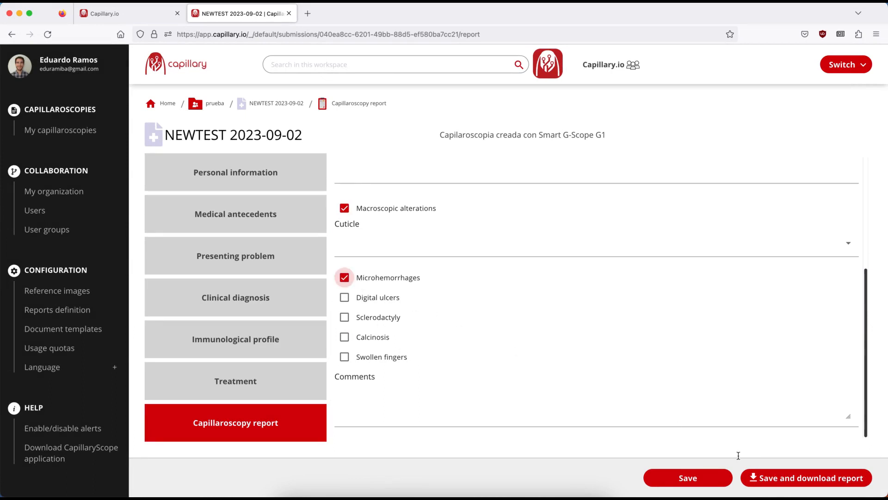
Step: Save and download the completed report, and open the downloaded file NEWTEST 2023-09-02.docx
{"action": "left_click", "coordinate": [778, 481]}
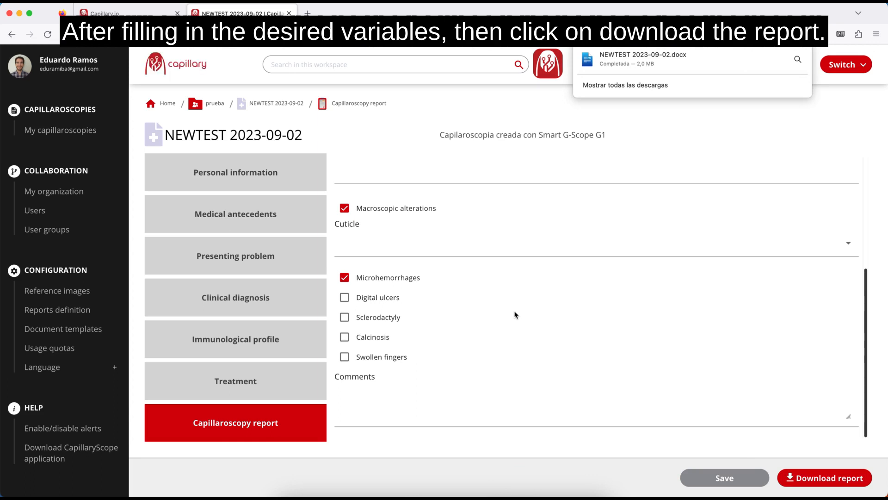
{"action": "scroll", "coordinate": [516, 314], "scroll_direction": "up", "scroll_amount": 4}
{"action": "left_click", "coordinate": [643, 59]}
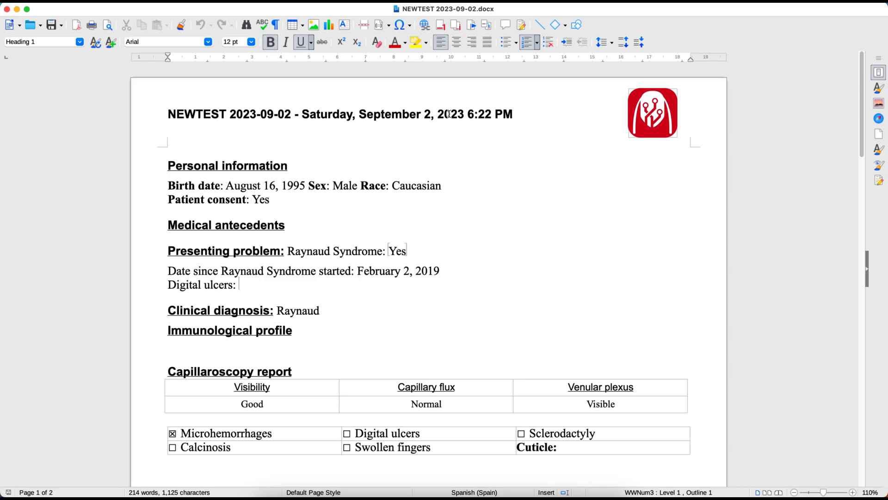
Step: Examine the downloaded report's patient data, capillaroscopy findings, capillary density table and images of each finger
{"action": "scroll", "coordinate": [451, 158], "scroll_direction": "down", "scroll_amount": 2}
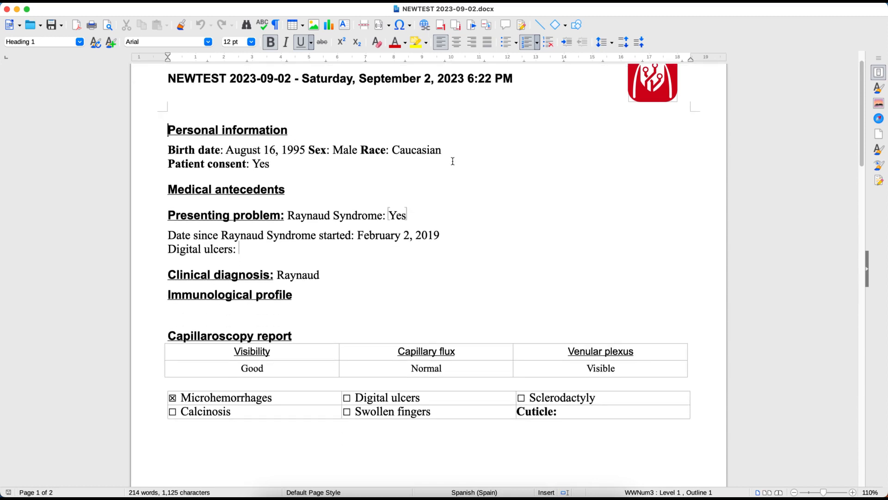
{"action": "scroll", "coordinate": [461, 178], "scroll_direction": "down", "scroll_amount": 2}
{"action": "scroll", "coordinate": [461, 179], "scroll_direction": "down", "scroll_amount": 20}
{"action": "scroll", "coordinate": [461, 179], "scroll_direction": "up", "scroll_amount": 8}
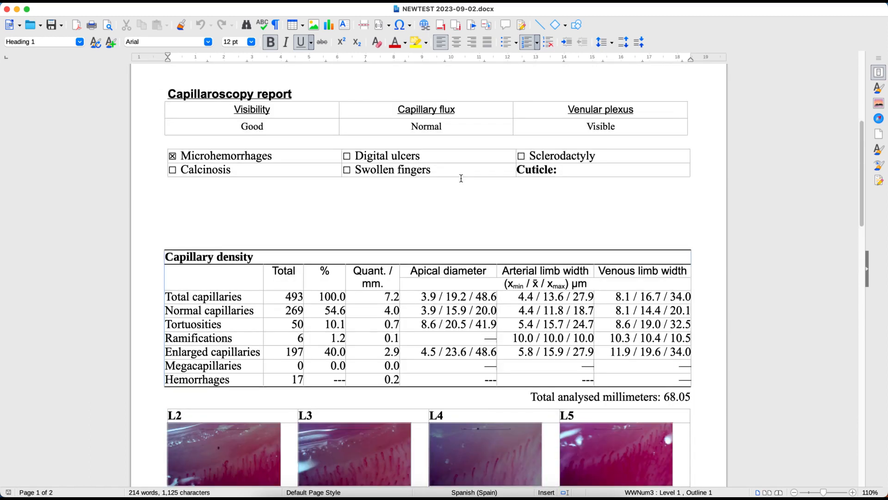
{"action": "scroll", "coordinate": [461, 178], "scroll_direction": "down", "scroll_amount": 4}
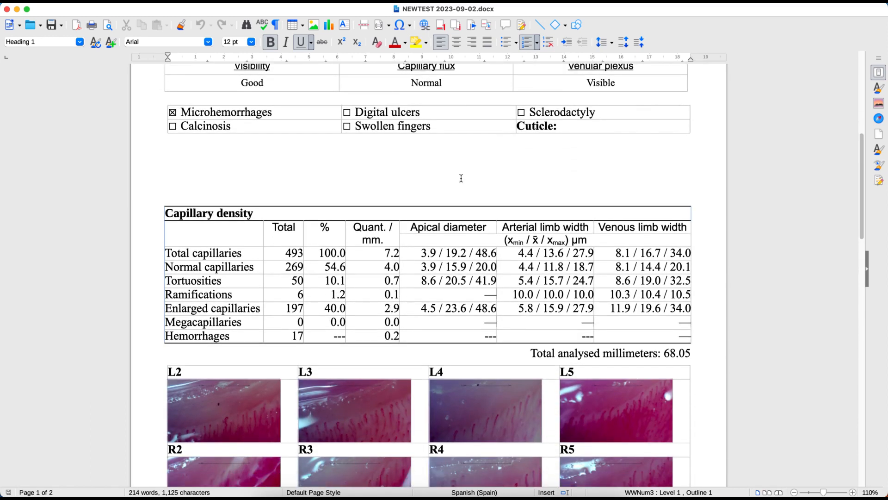
{"action": "scroll", "coordinate": [461, 178], "scroll_direction": "down", "scroll_amount": 1}
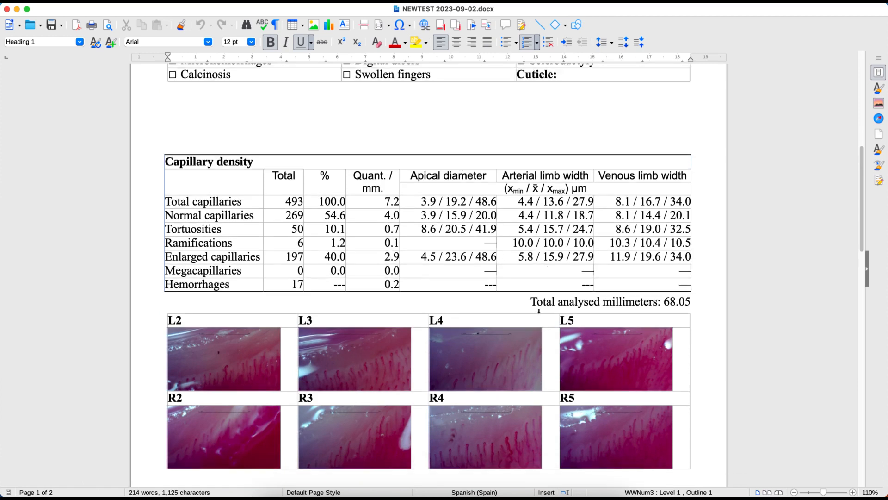